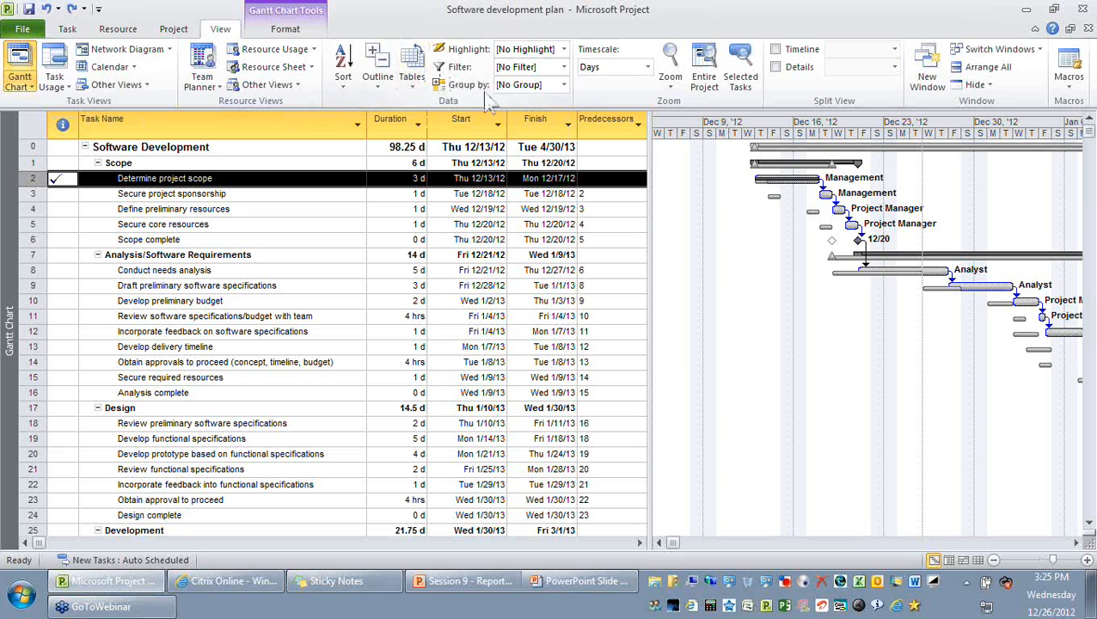
Edit the Executives task table so its first column is no longer locked, and apply that table to the Gantt chart.
left_click(412, 77)
left_click(456, 348)
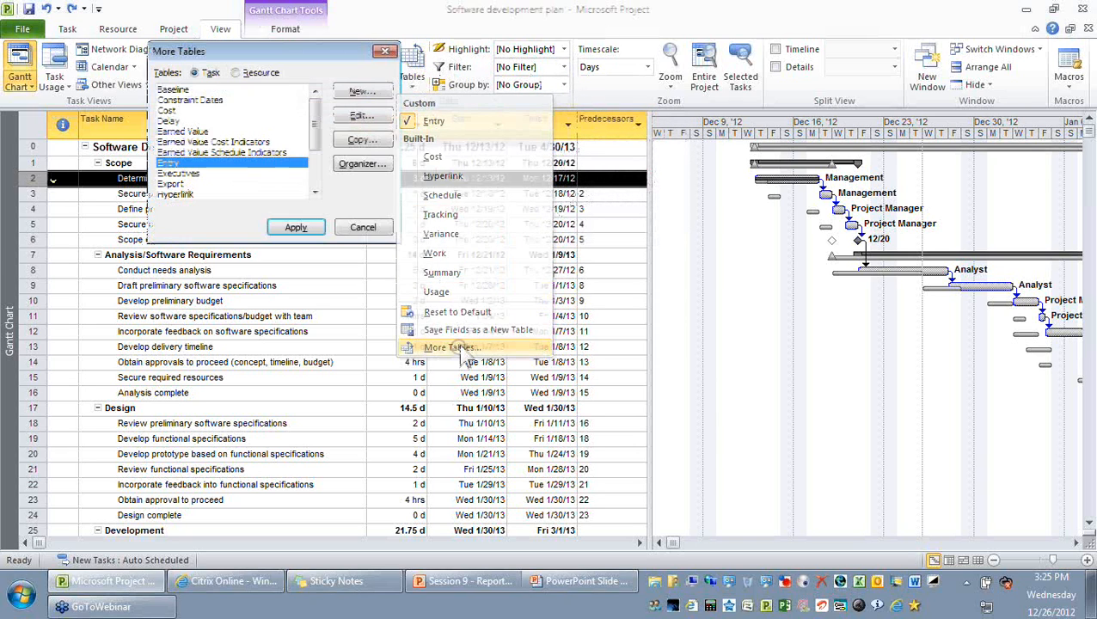
left_click(266, 172)
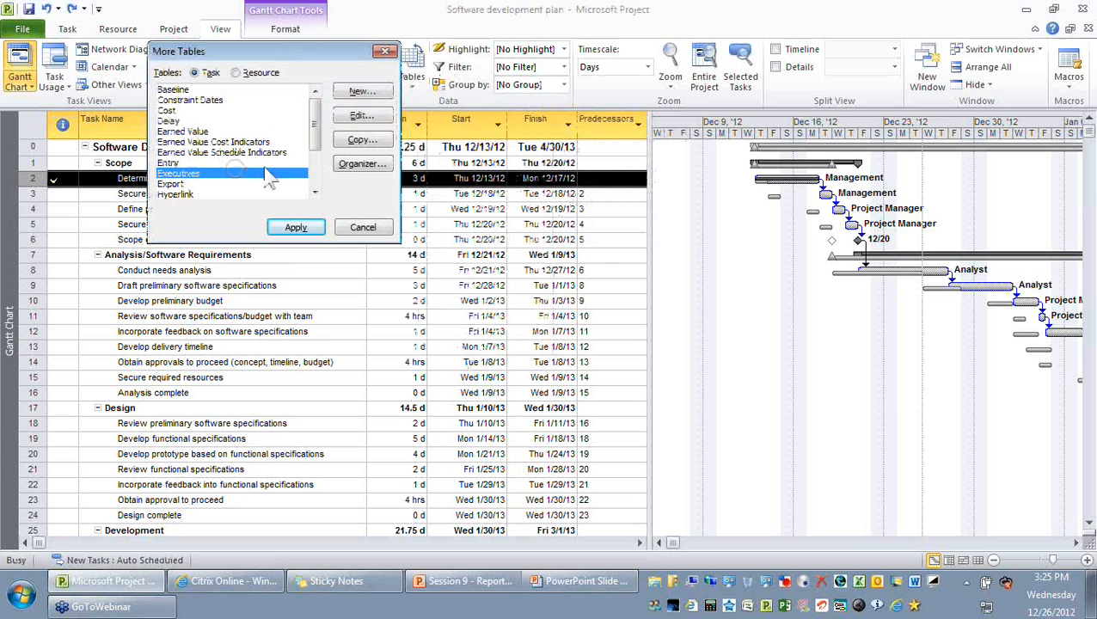
left_click(361, 116)
left_click(327, 368)
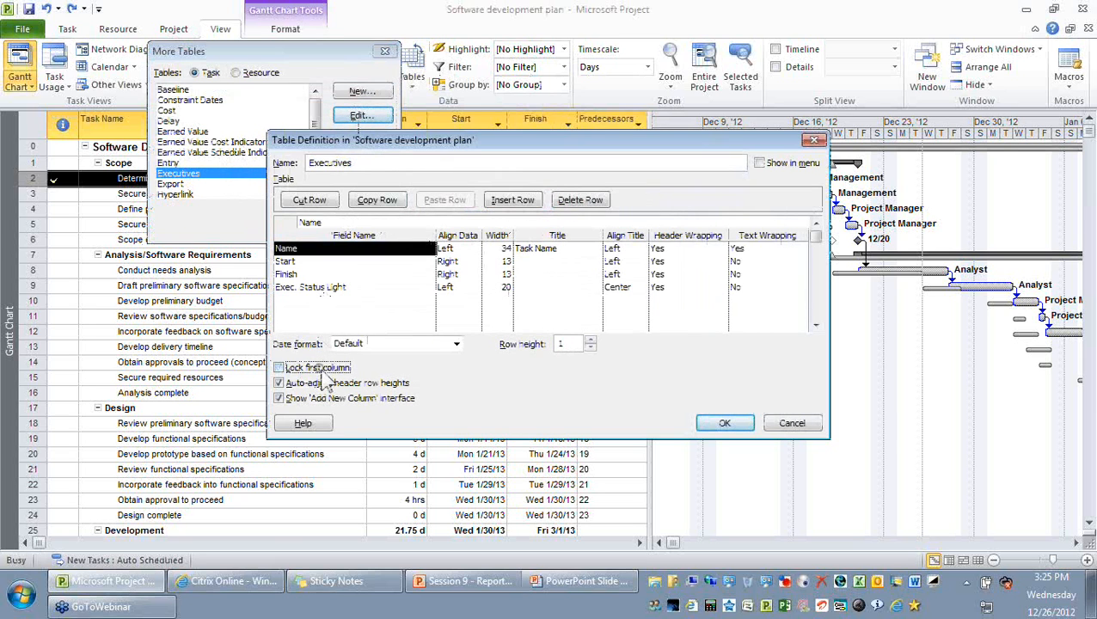
left_click(724, 423)
left_click(295, 227)
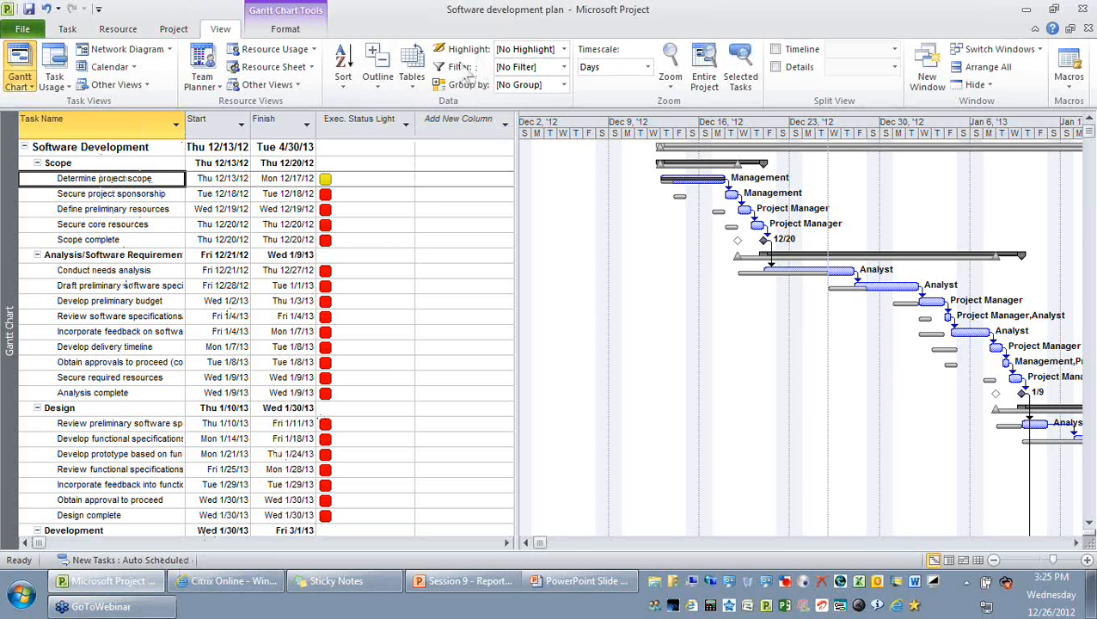
Add a Marked column to the table after the Exec. Status Light column.
left_click(504, 125)
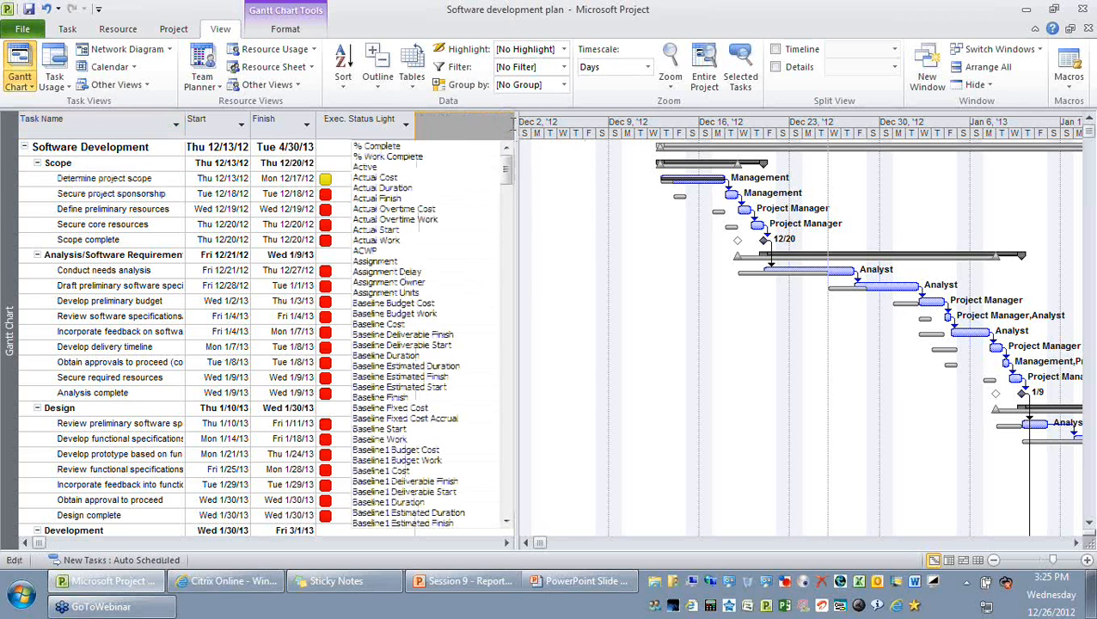
type("marked")
key("Return")
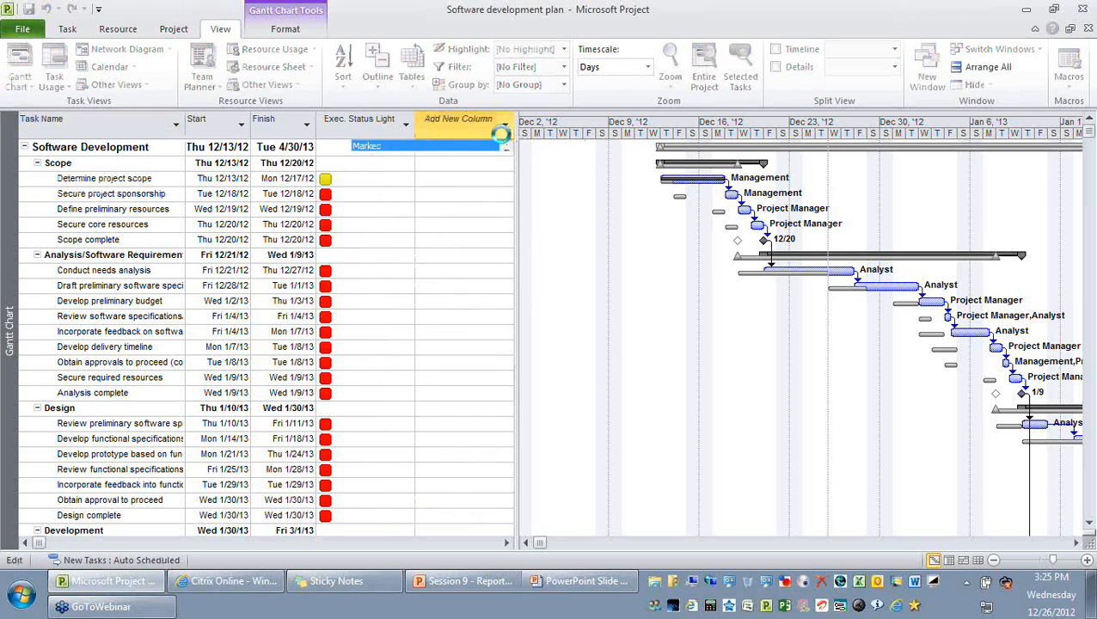
Set the Marked field to Yes for the Determine project scope task.
left_click(143, 175)
left_click(160, 209)
left_click(150, 239)
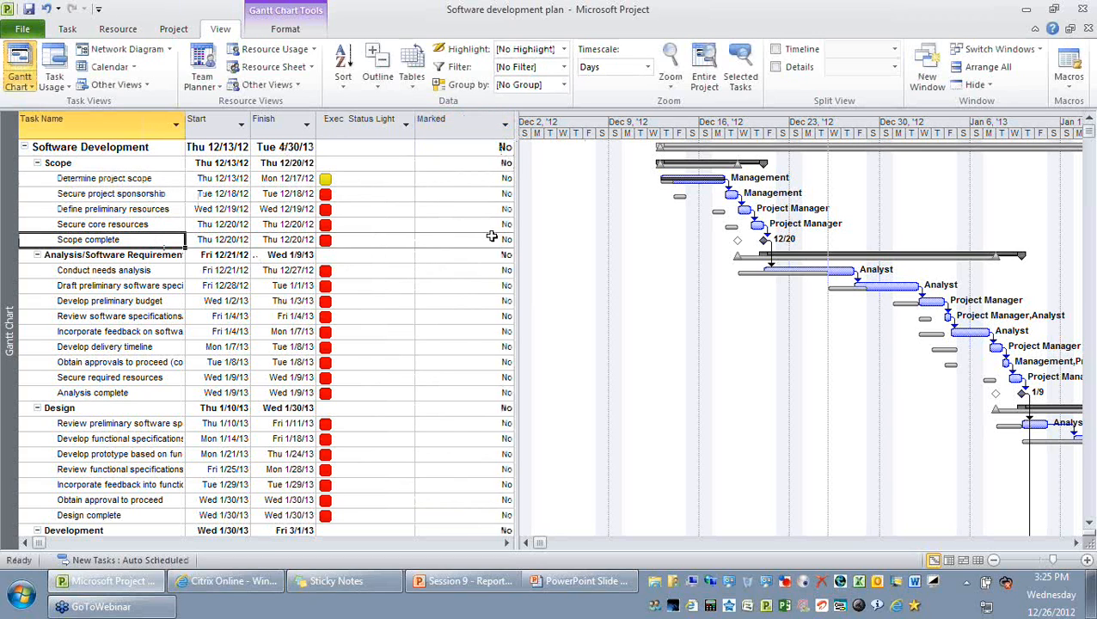
left_click(502, 178)
left_click(508, 178)
left_click(482, 193)
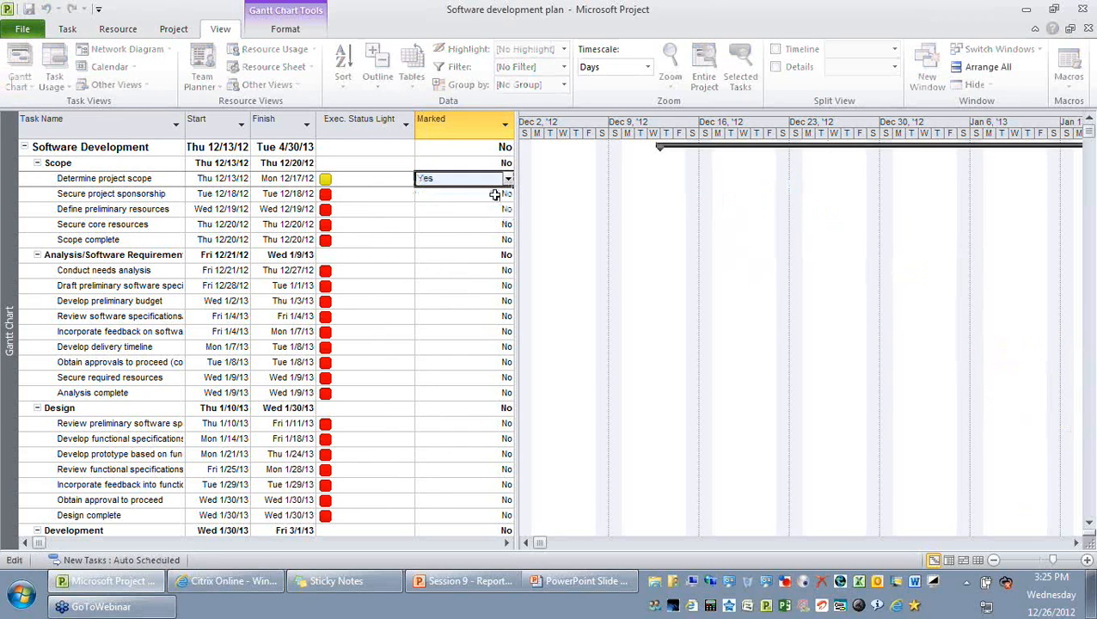
Set the Marked field to Yes for the Conduct needs analysis task.
double_click(507, 274)
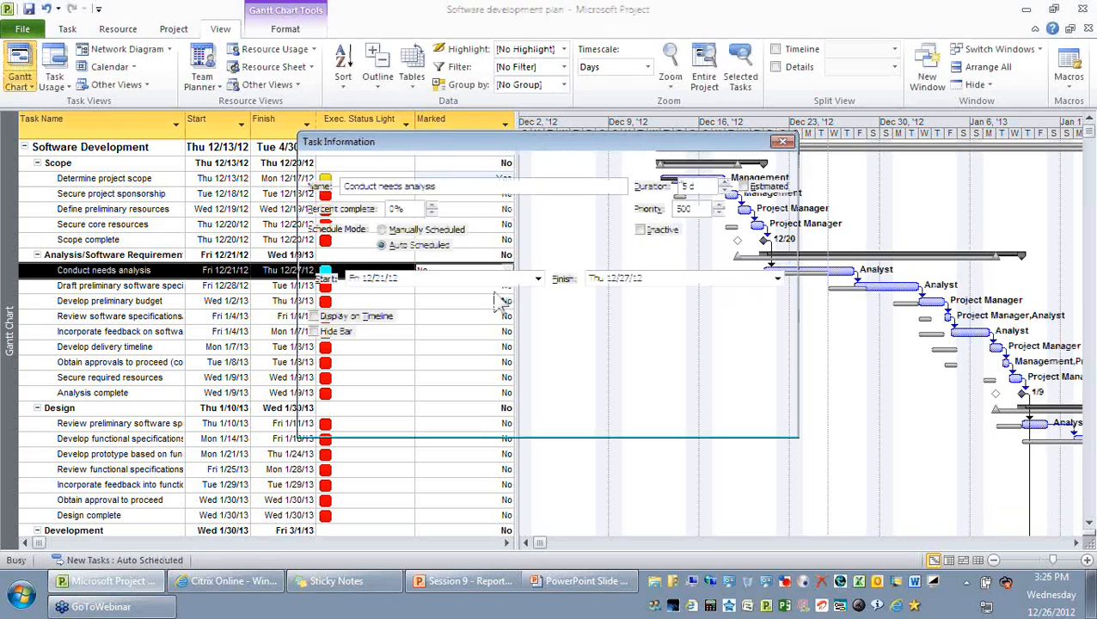
key("Escape")
left_click(508, 273)
left_click(492, 287)
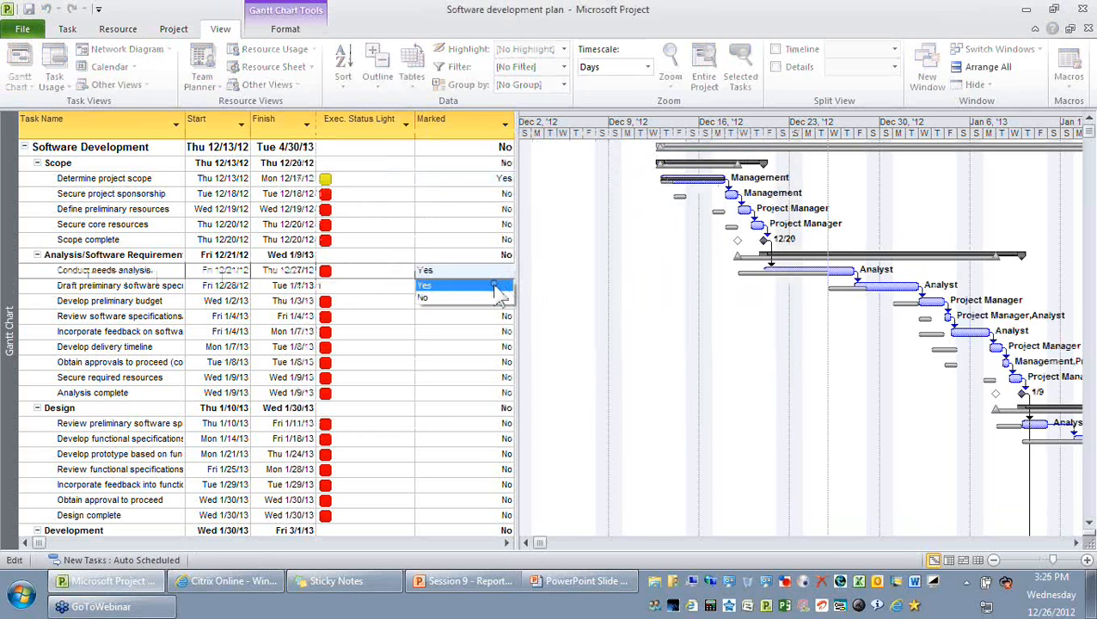
left_click(500, 332)
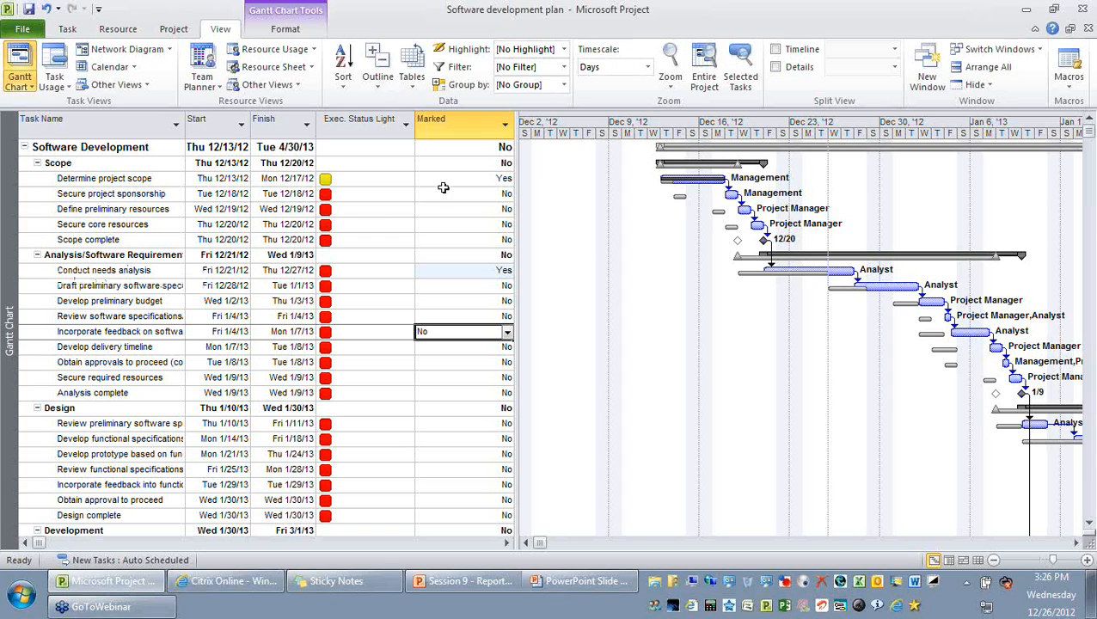
left_click(491, 178)
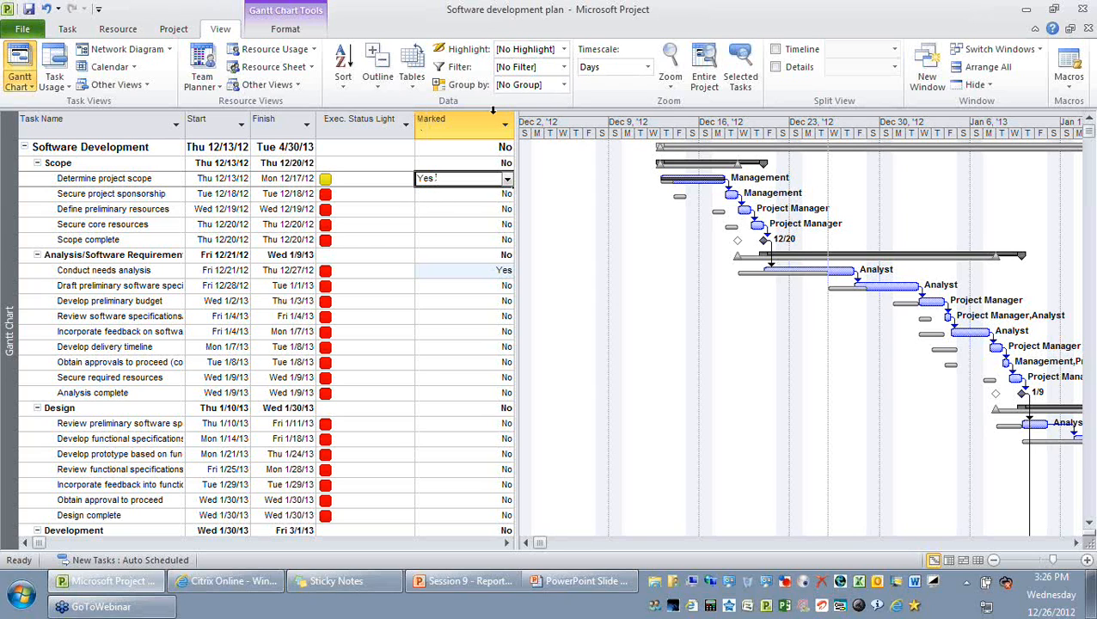
Start a new task filter definition and name it Executives.
left_click(565, 67)
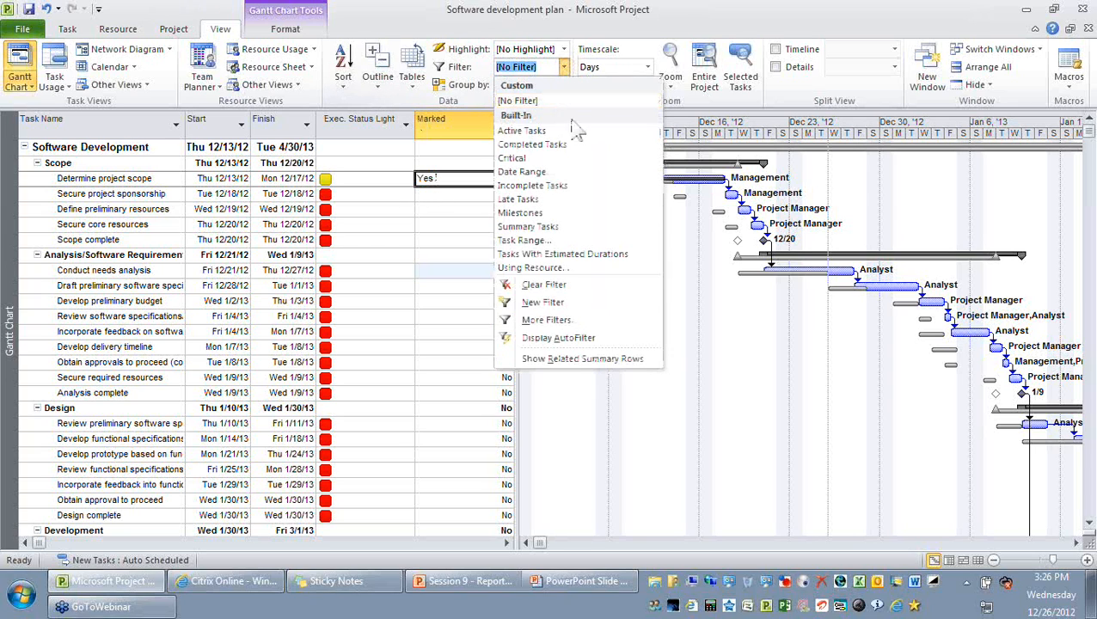
left_click(573, 305)
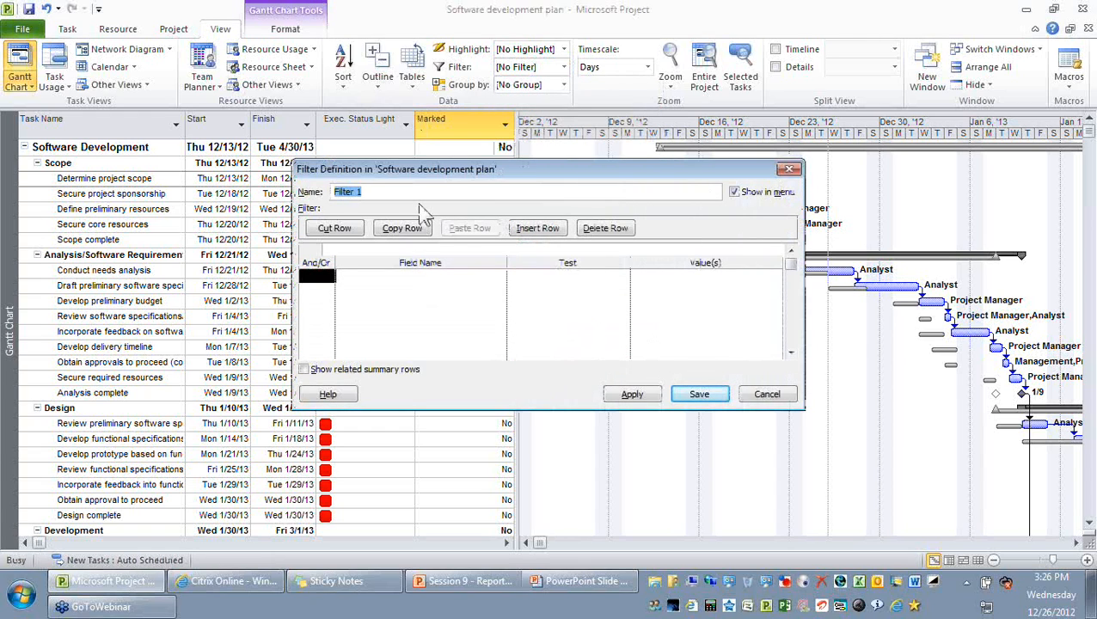
type("Executives")
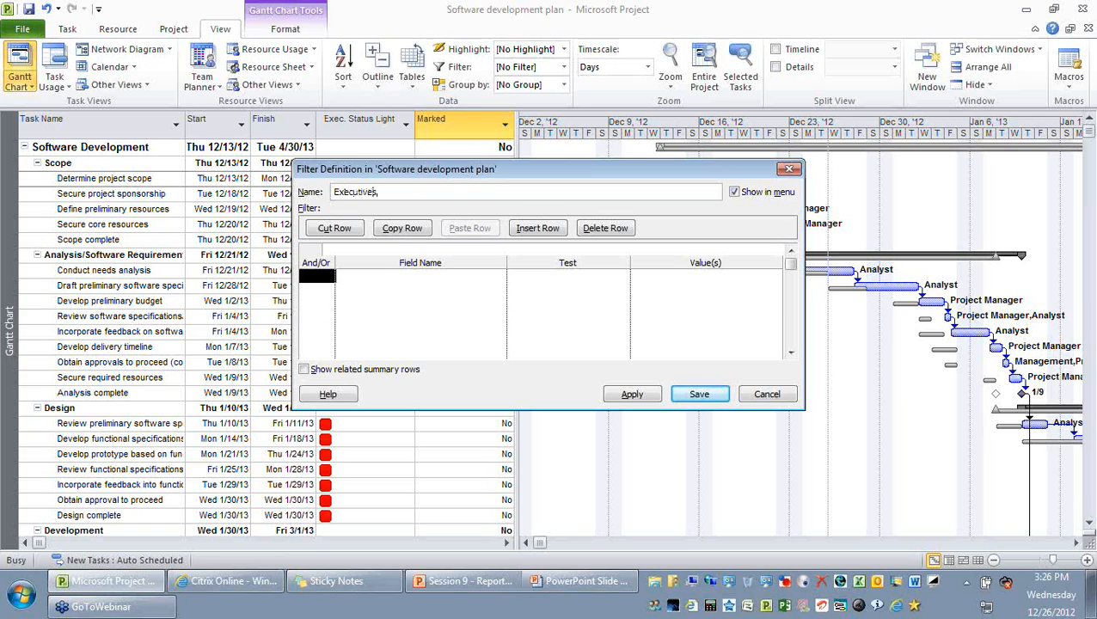
Define the filter's criterion as the Marked field equals Yes.
left_click(469, 276)
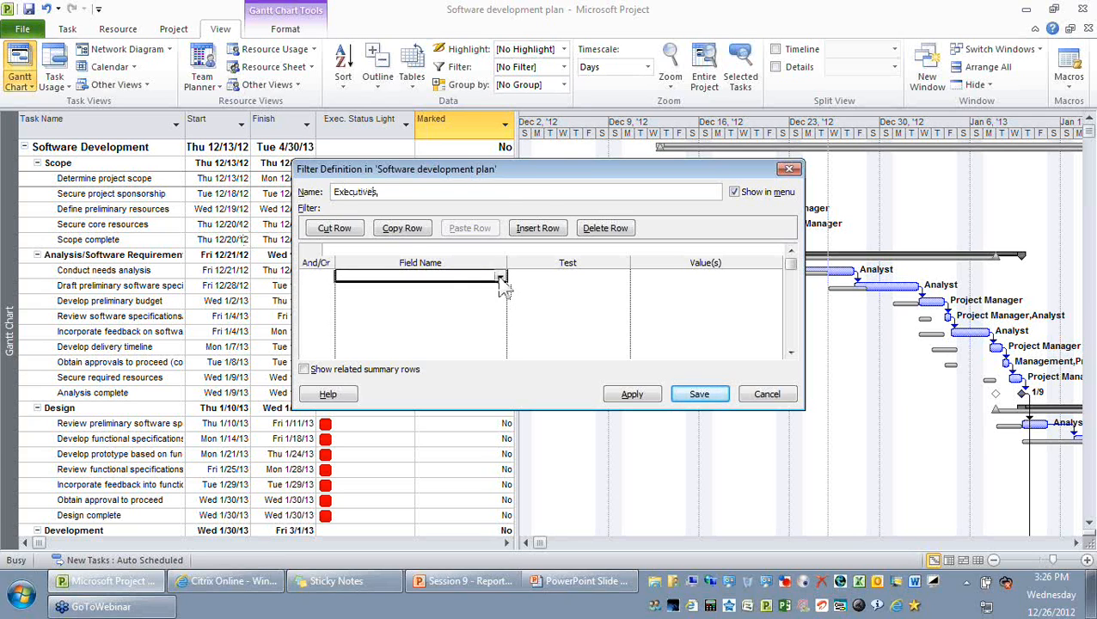
left_click(500, 276)
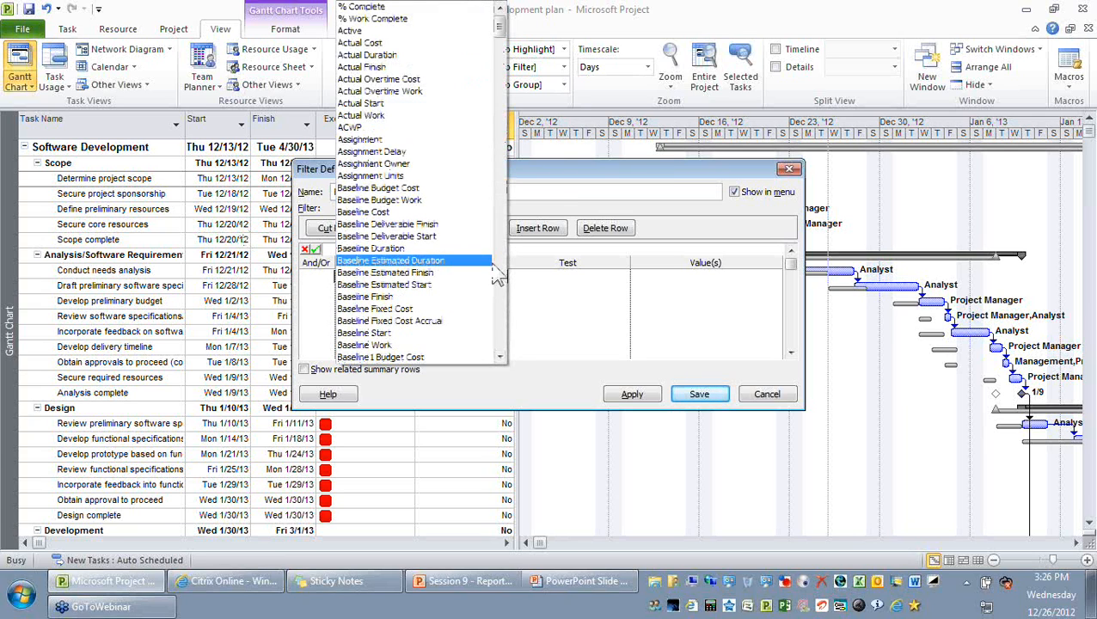
type("Marked")
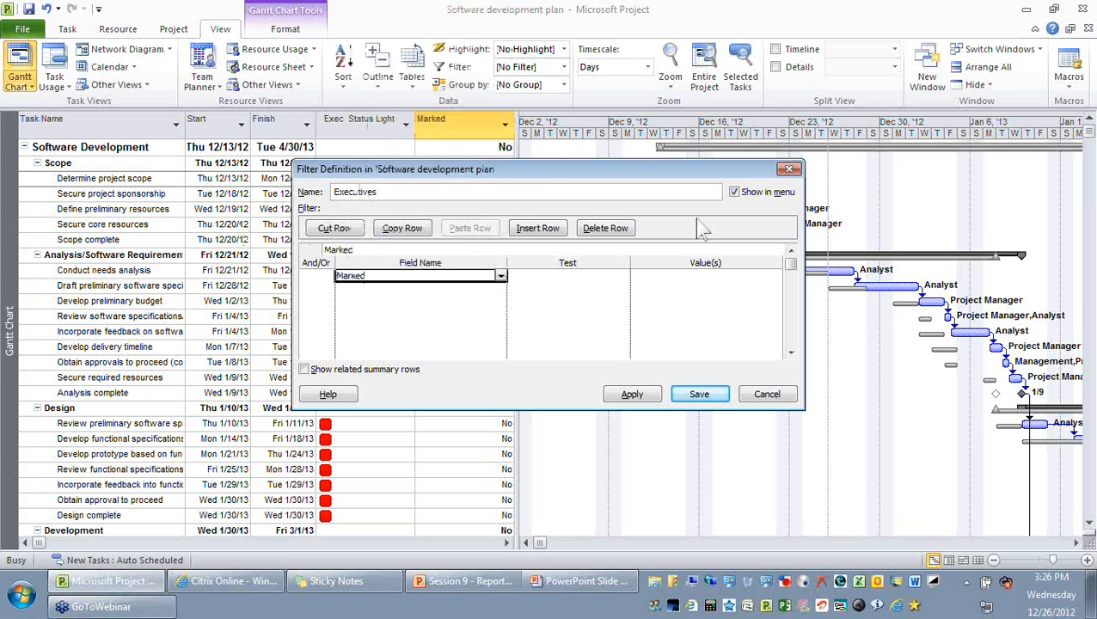
left_click(612, 274)
left_click(623, 276)
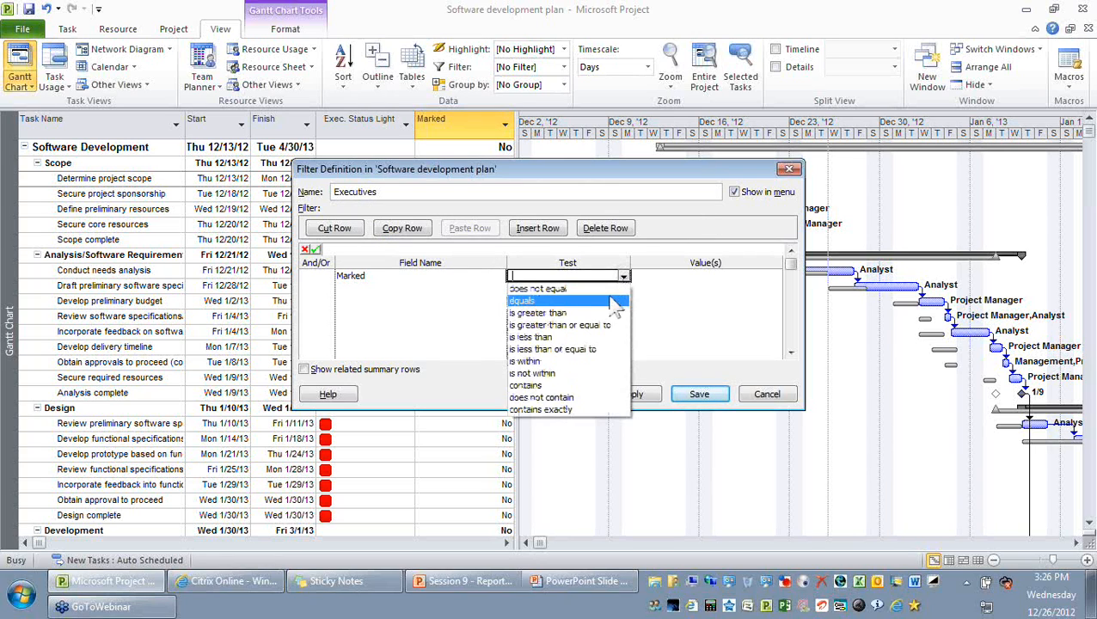
left_click(619, 301)
left_click(703, 276)
type("ye")
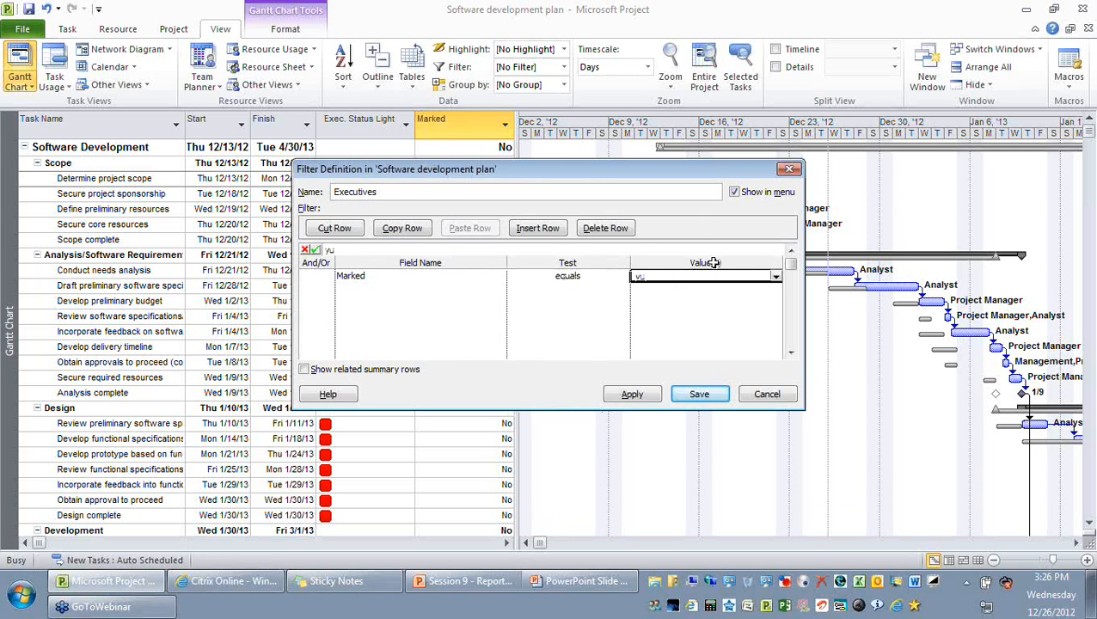
type("s")
key("Tab")
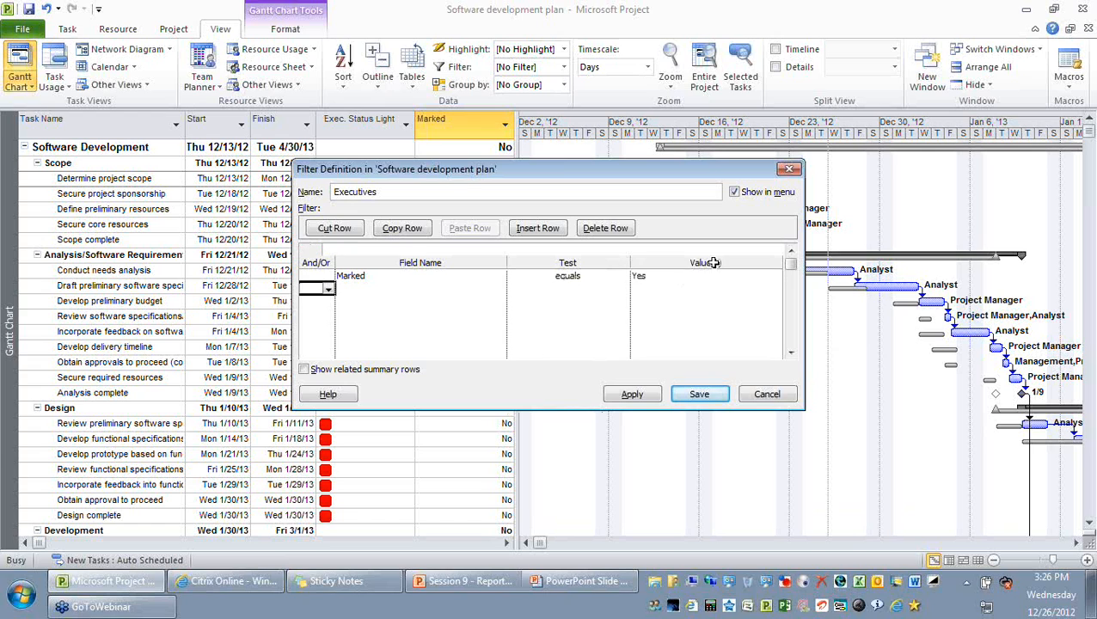
Save the new Executives filter and apply it to the task list.
left_click(698, 394)
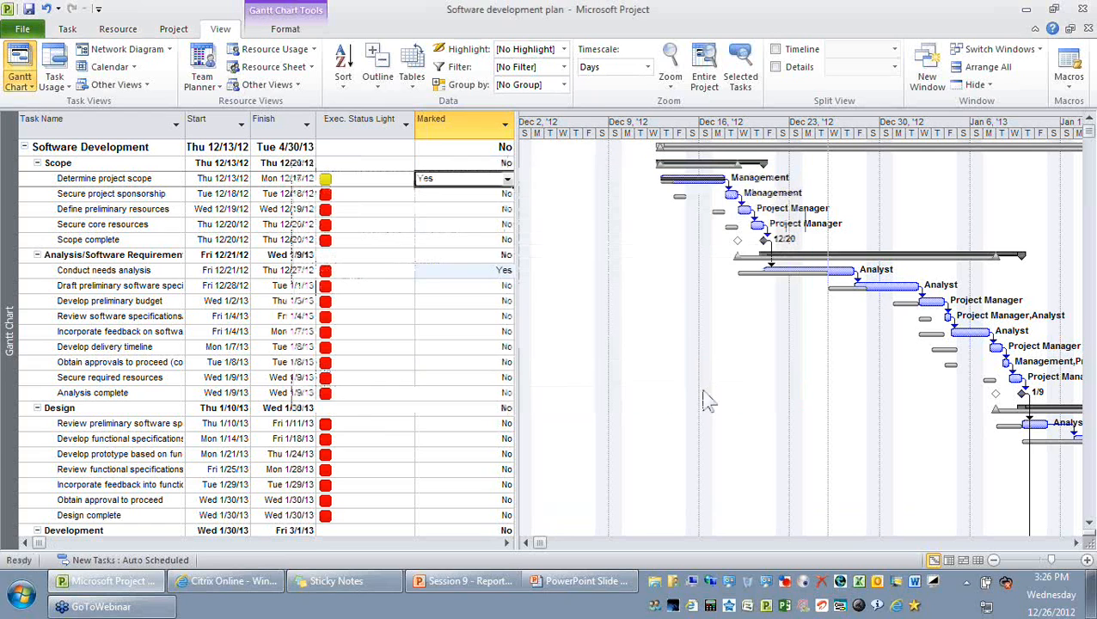
left_click(563, 67)
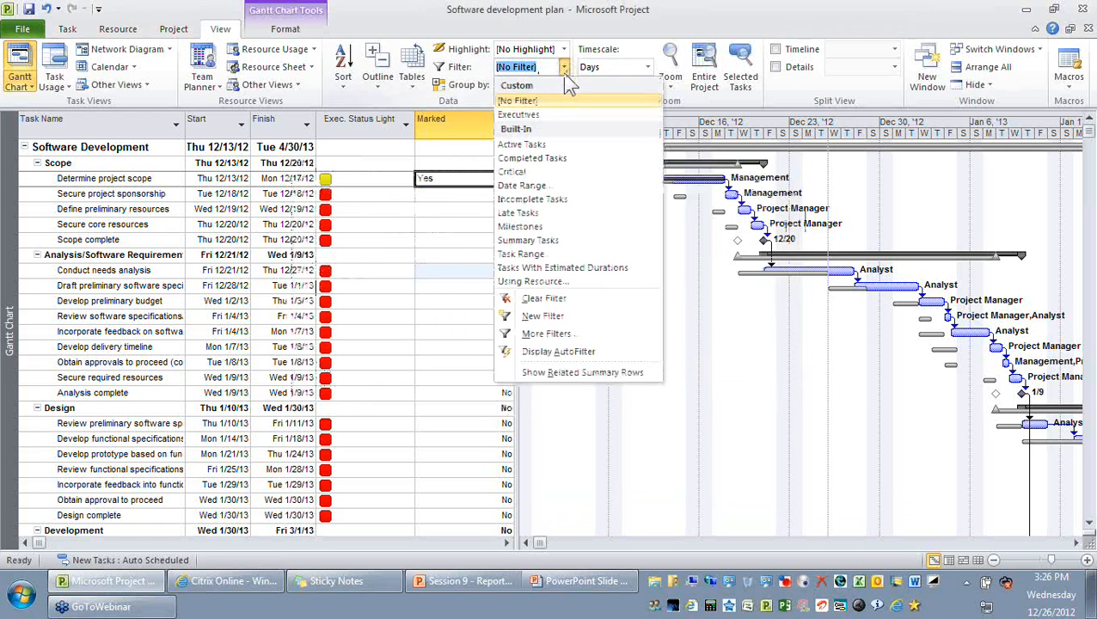
left_click(547, 115)
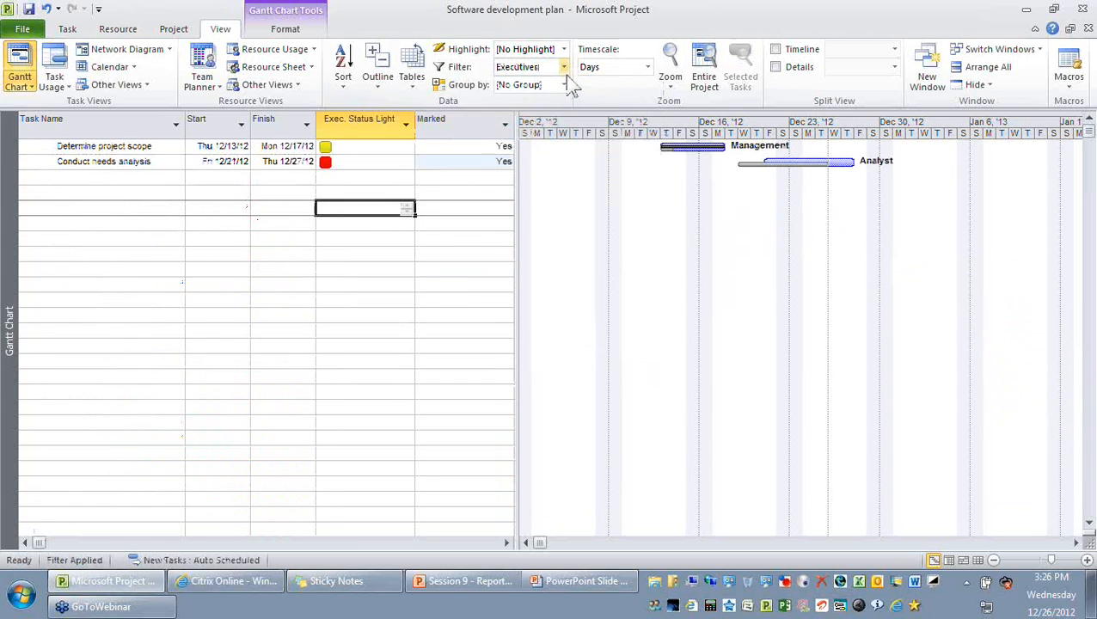
Edit the Executives filter to show related summary rows, then save and reapply it.
left_click(565, 69)
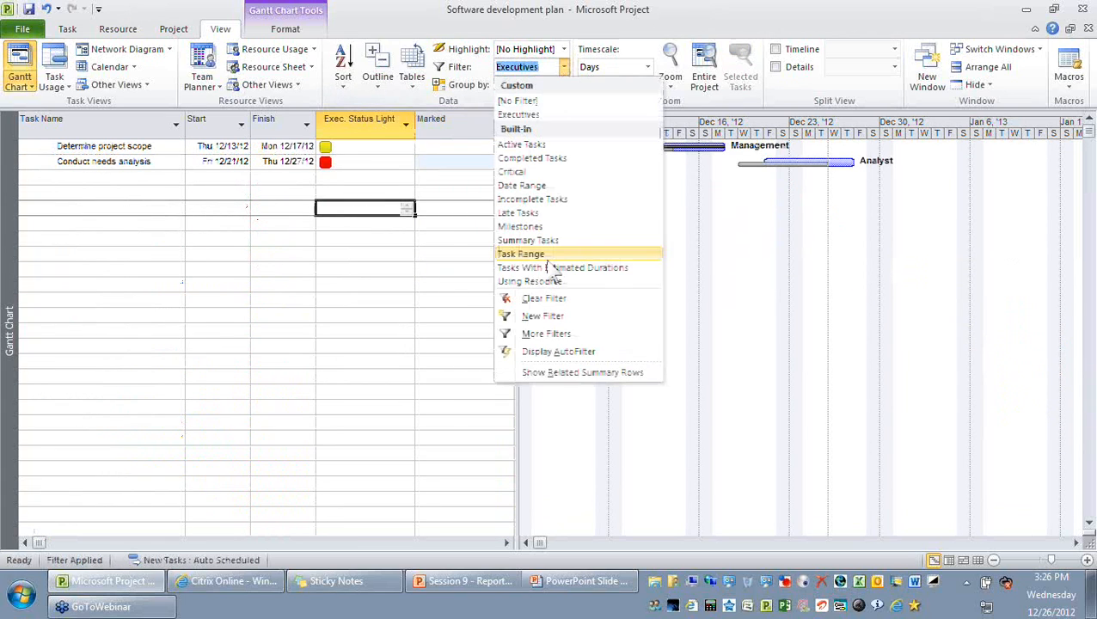
left_click(568, 334)
left_click(415, 98)
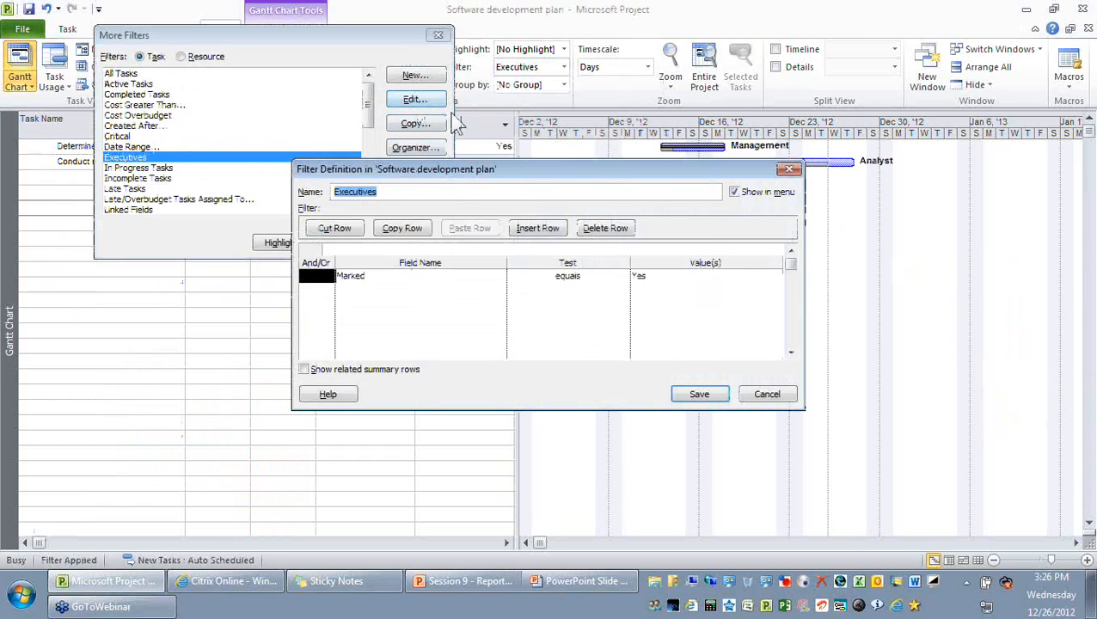
left_click(365, 369)
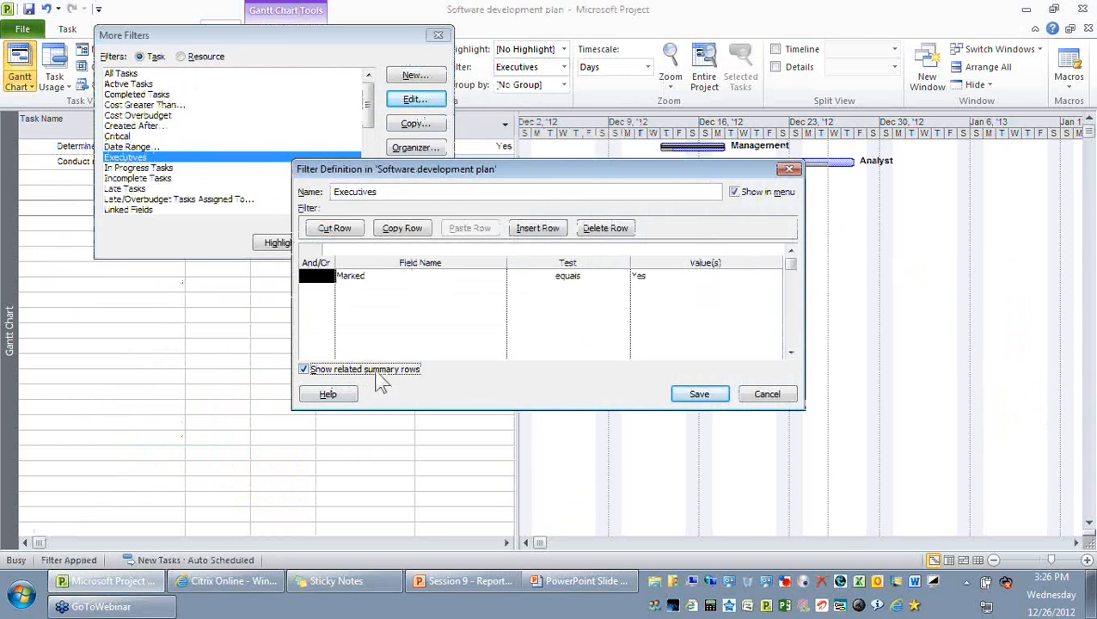
left_click(703, 394)
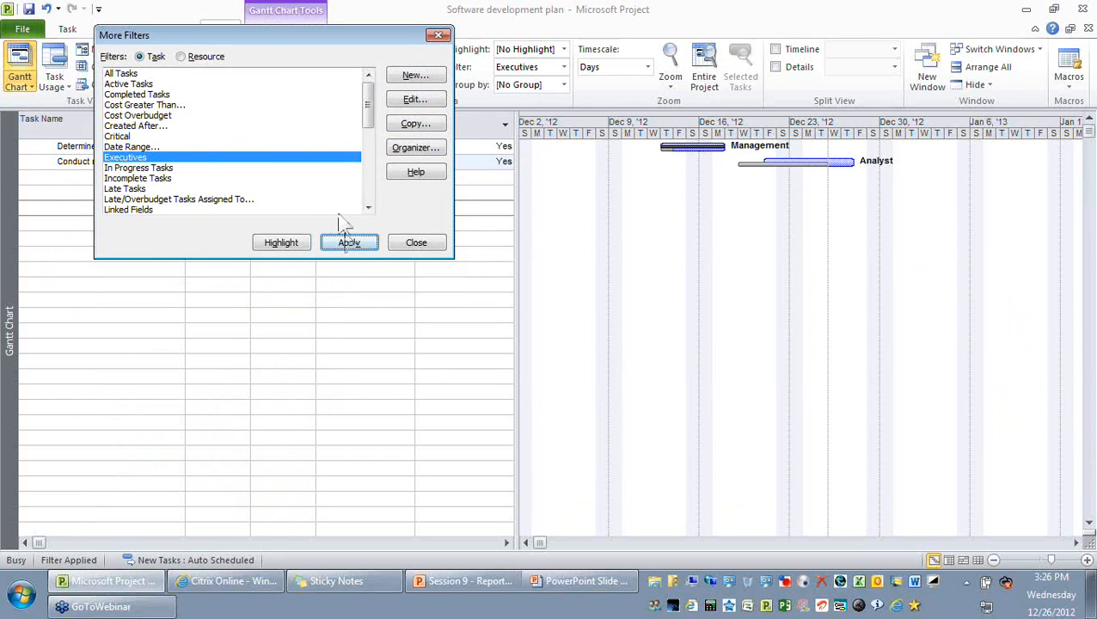
left_click(347, 243)
left_click(358, 298)
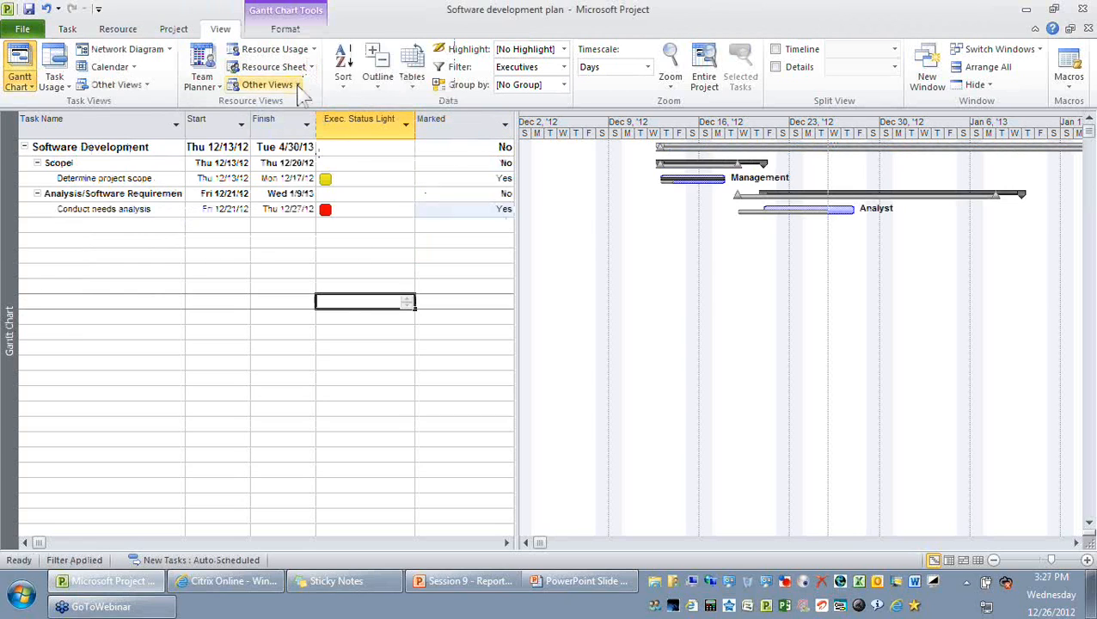
Edit the Executives view definition so it uses the Executives table and the Executives filter, and save it.
left_click(24, 82)
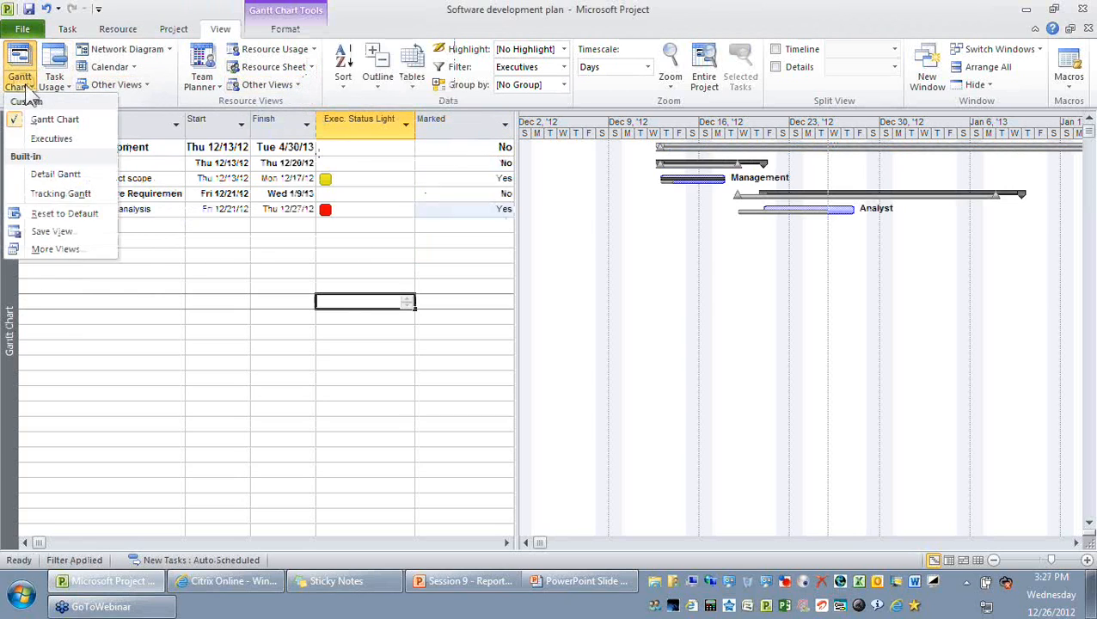
left_click(89, 249)
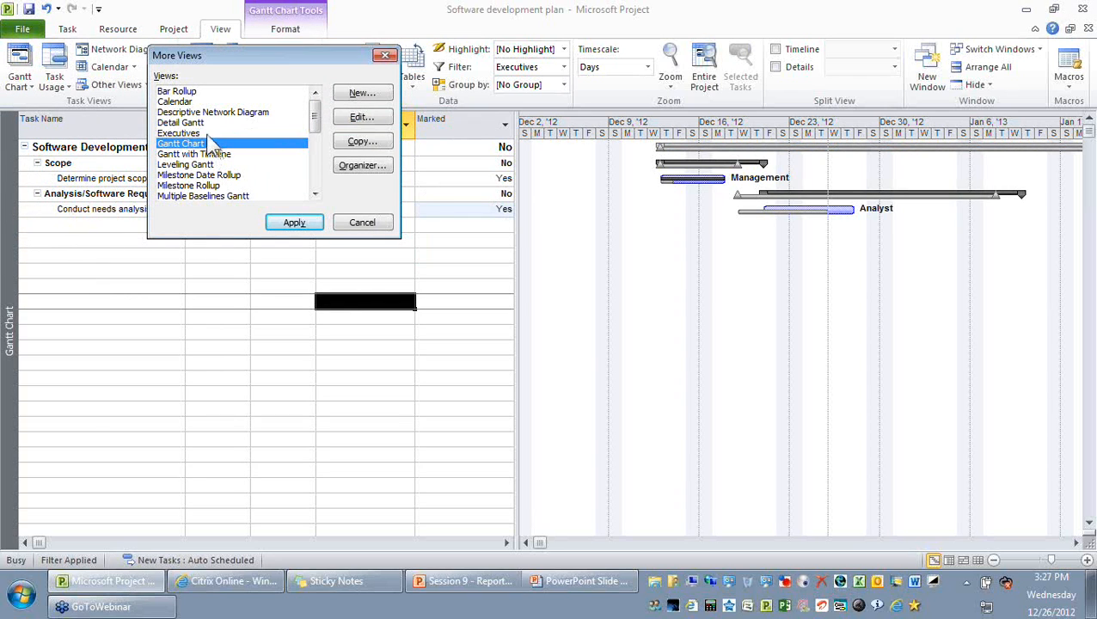
left_click(182, 133)
left_click(361, 116)
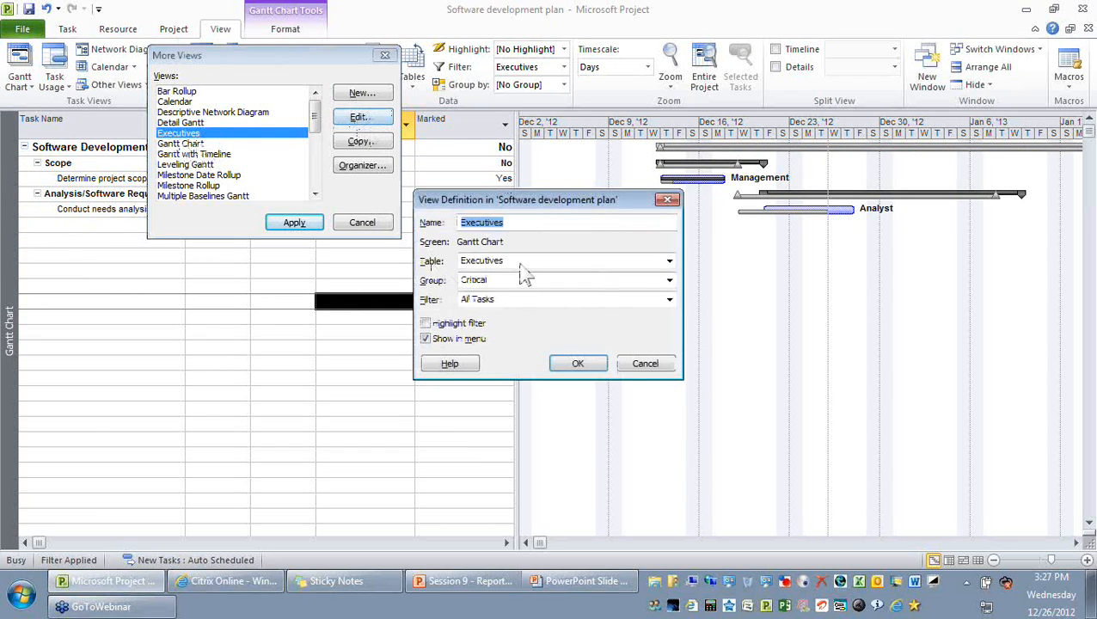
left_click(478, 263)
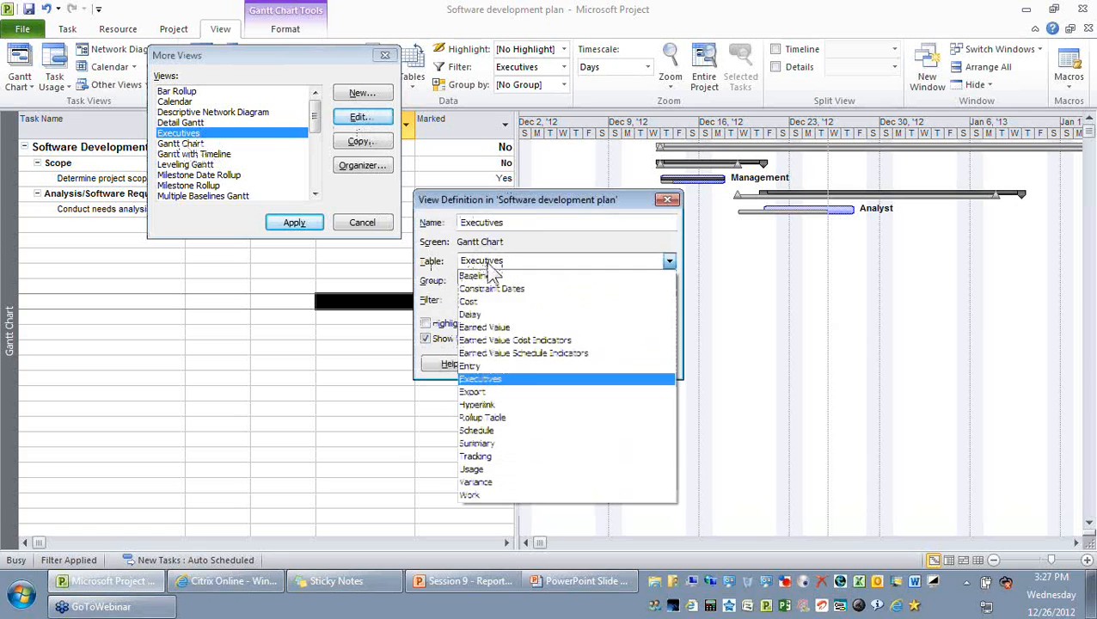
left_click(486, 382)
left_click(497, 301)
key("e")
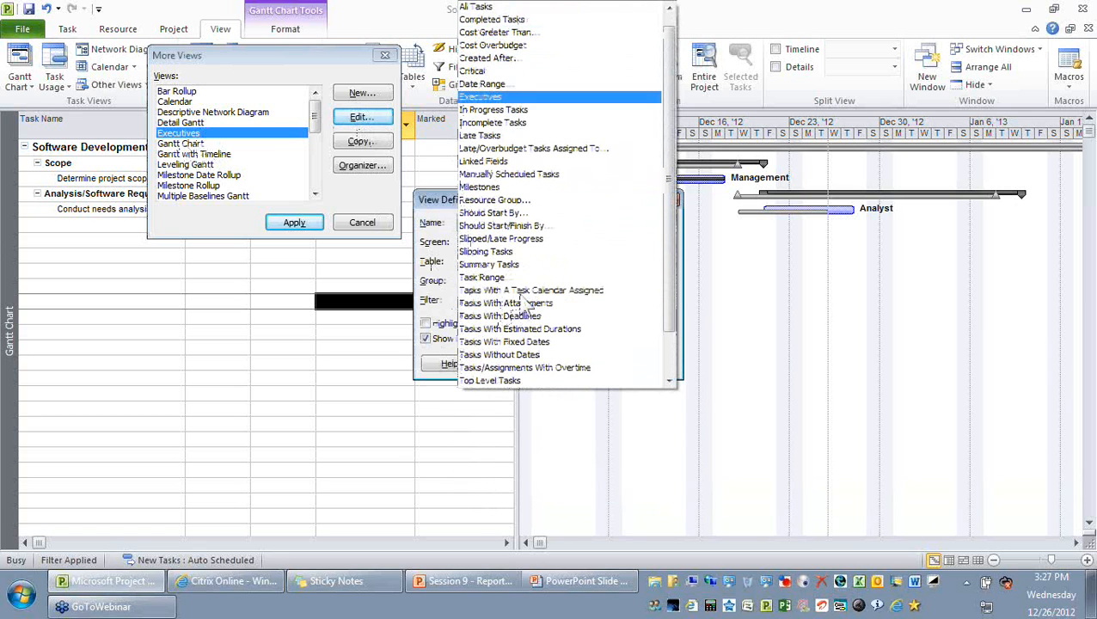
left_click(526, 97)
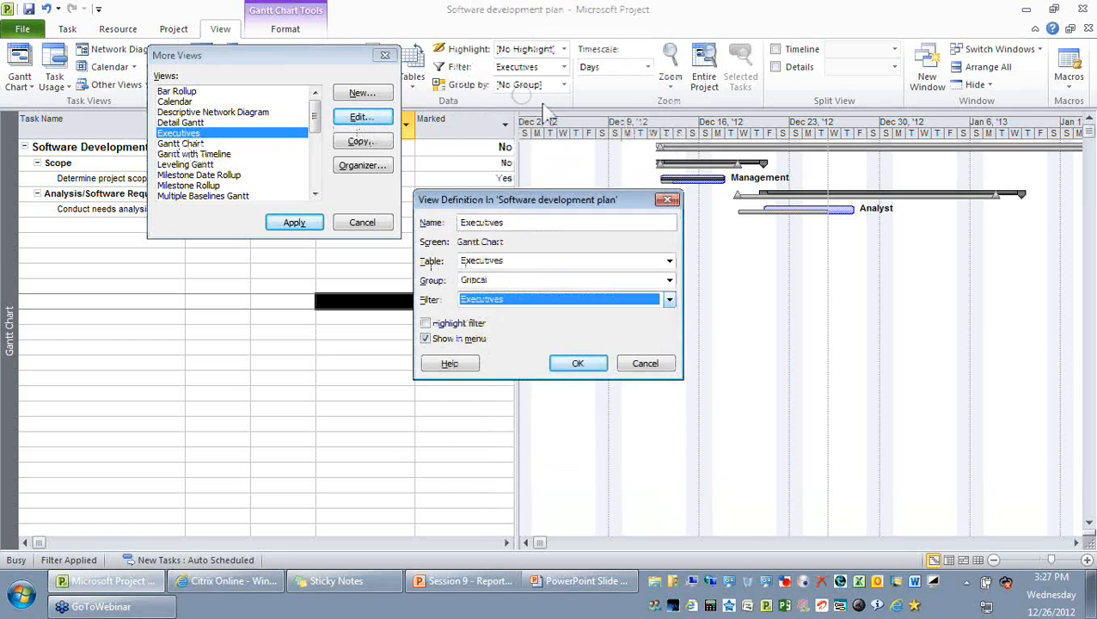
left_click(569, 363)
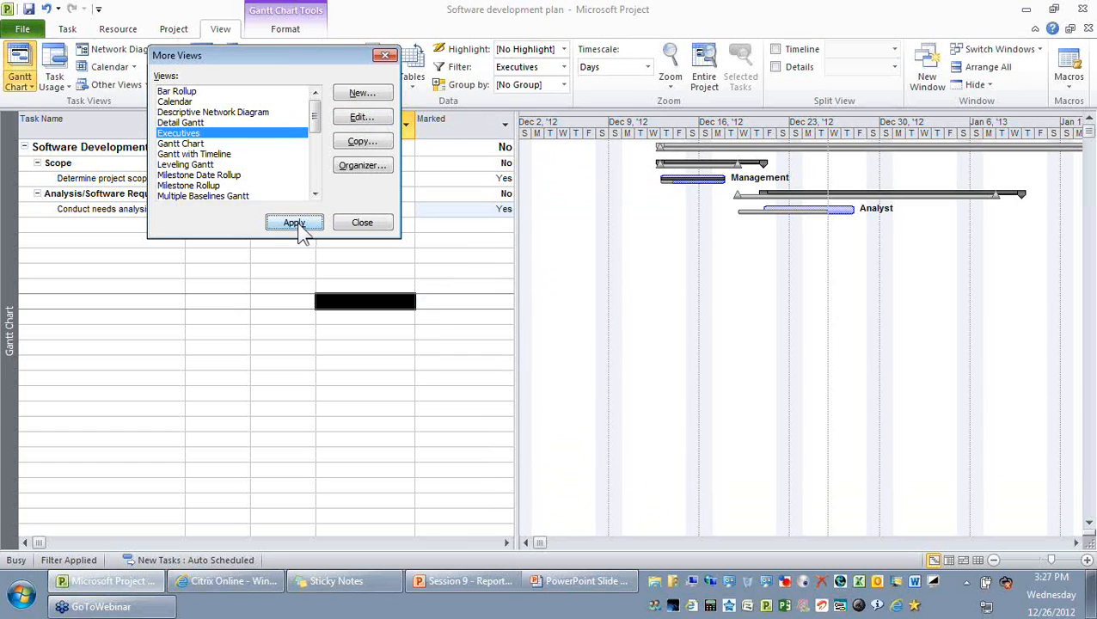
Set the Executives view's grouping to No Group, save the definition and apply the view.
left_click(370, 118)
left_click(516, 279)
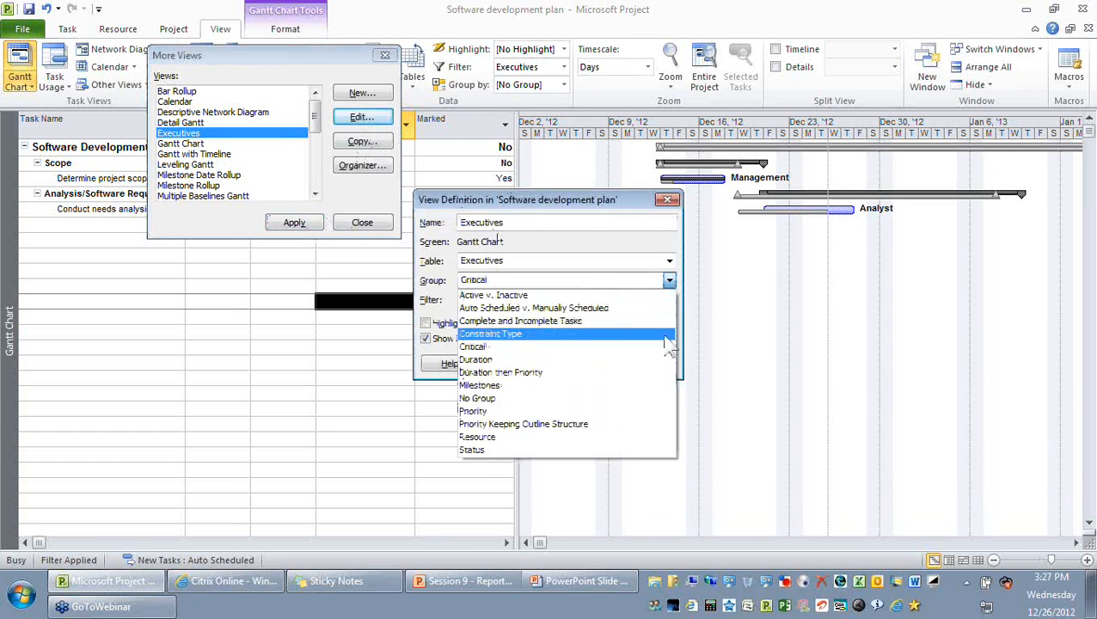
left_click(557, 398)
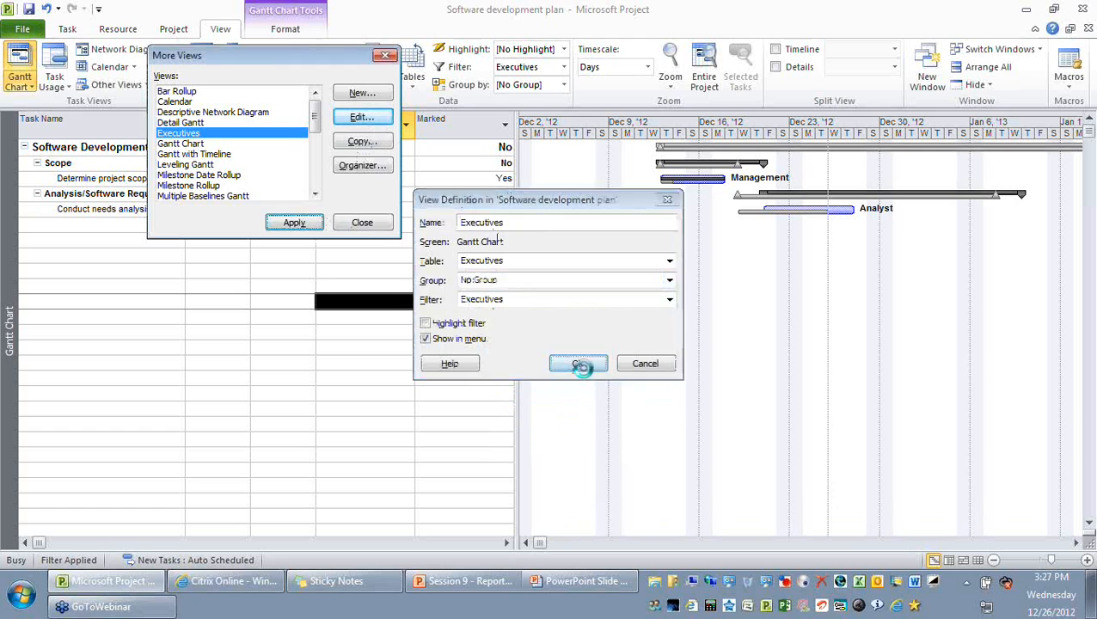
left_click(570, 363)
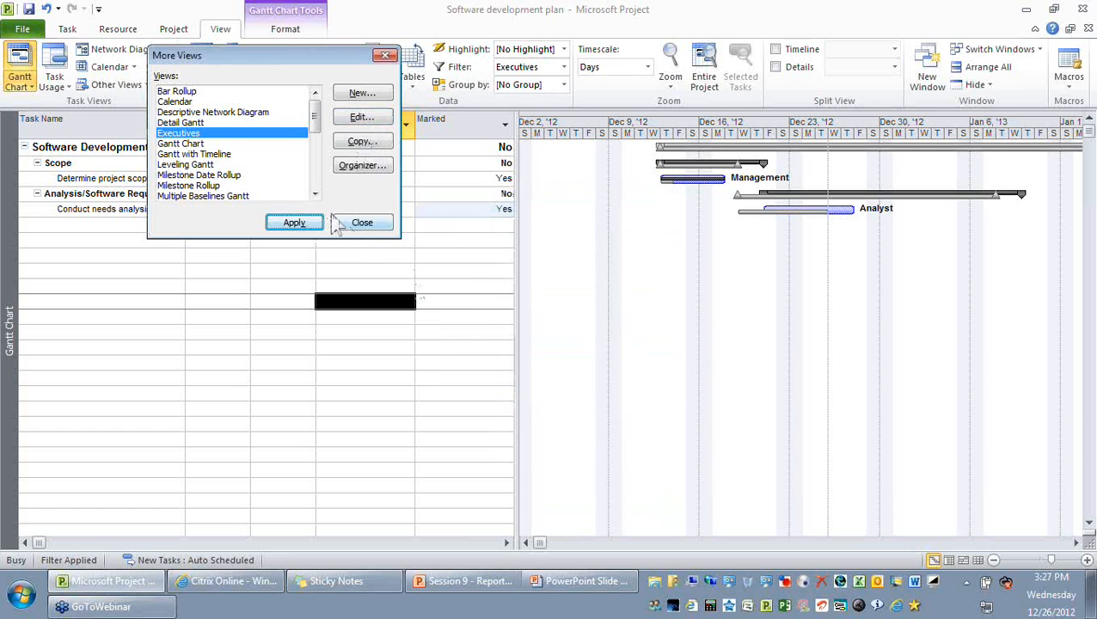
left_click(294, 223)
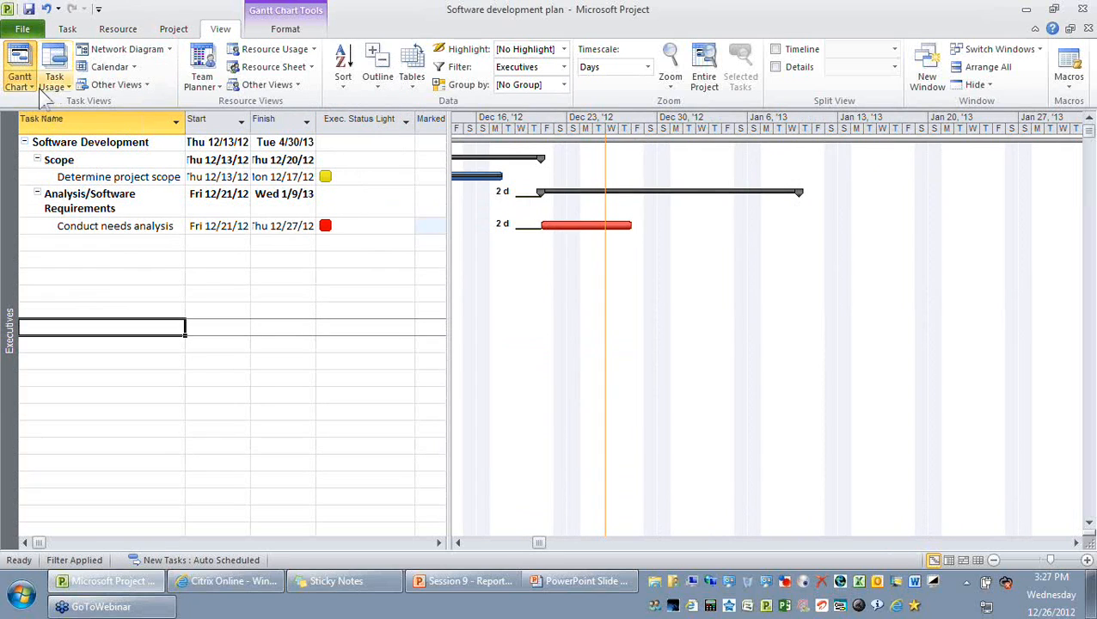
left_click(20, 83)
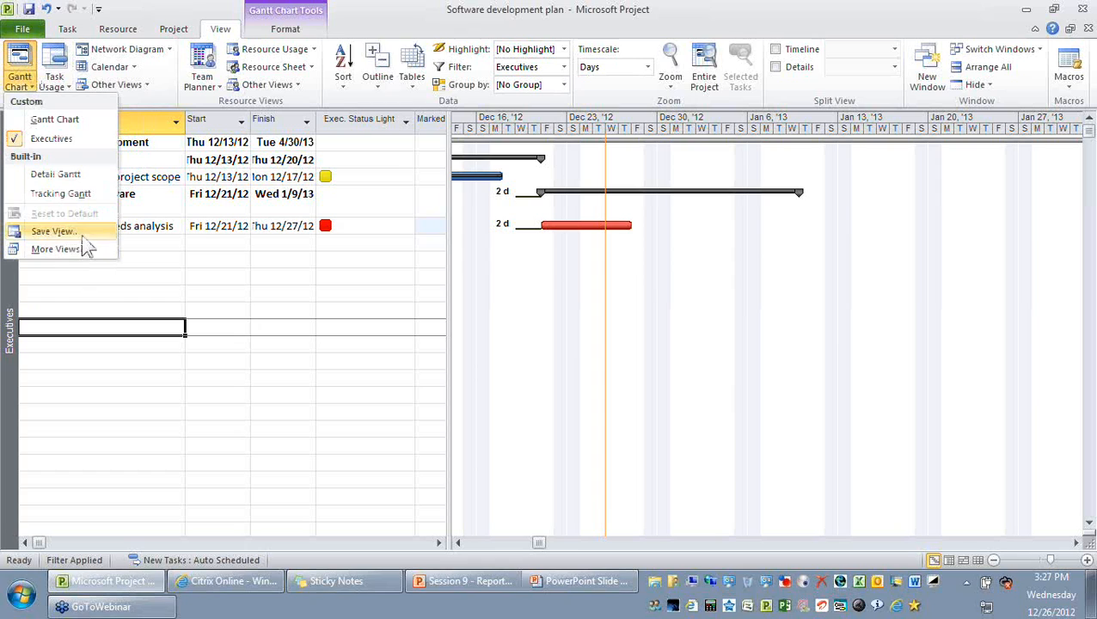
left_click(233, 236)
left_click(270, 327)
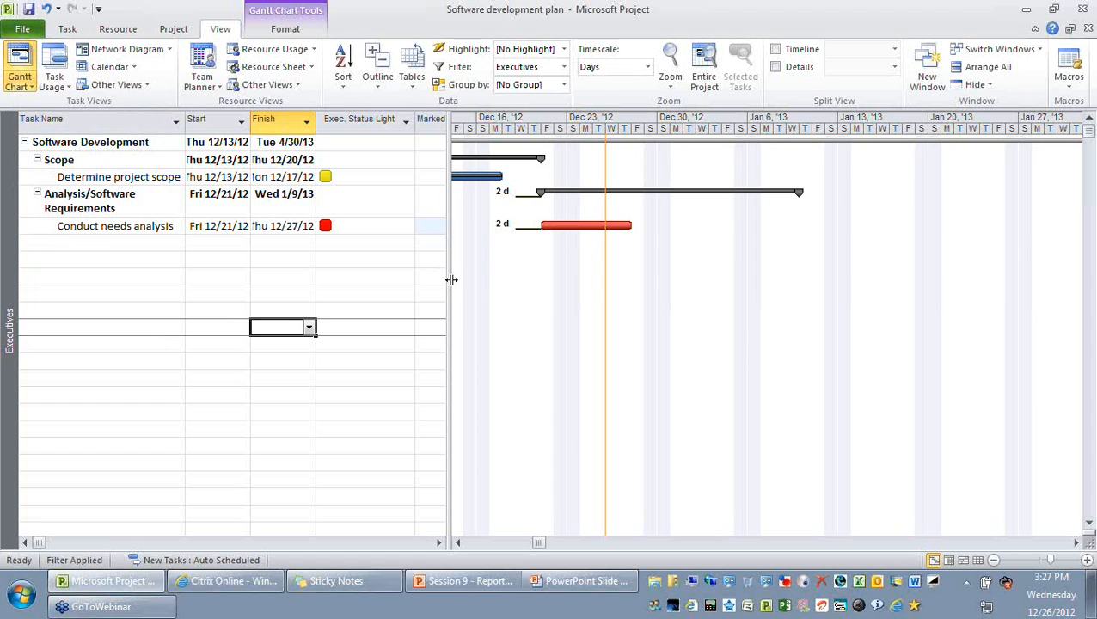
Switch back to the Gantt Chart view and clear the task filter.
left_click(19, 62)
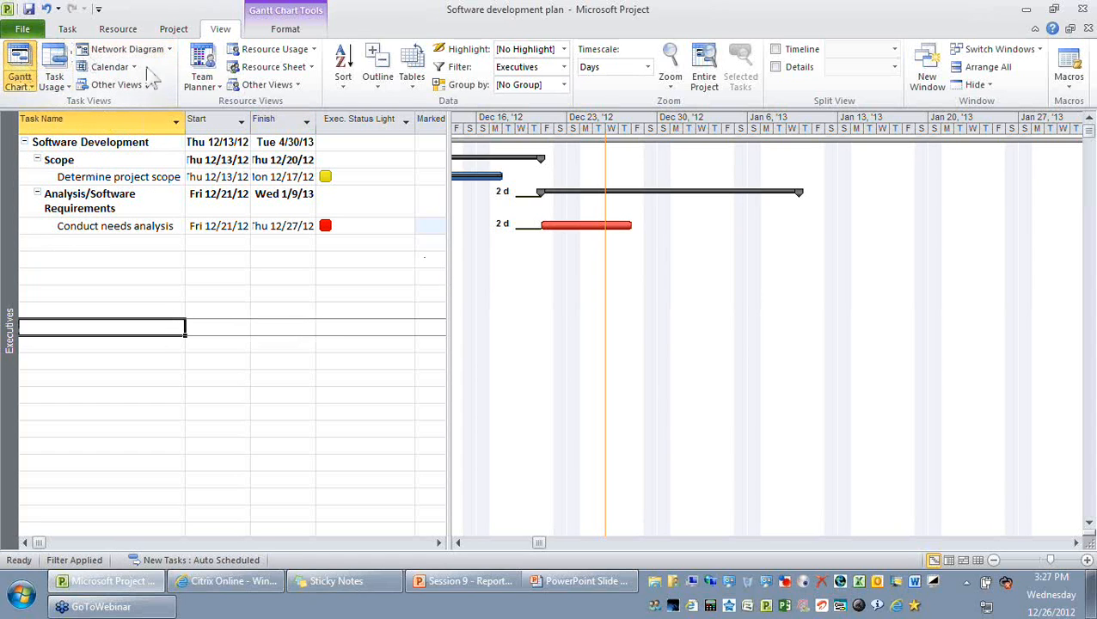
left_click(20, 86)
left_click(54, 118)
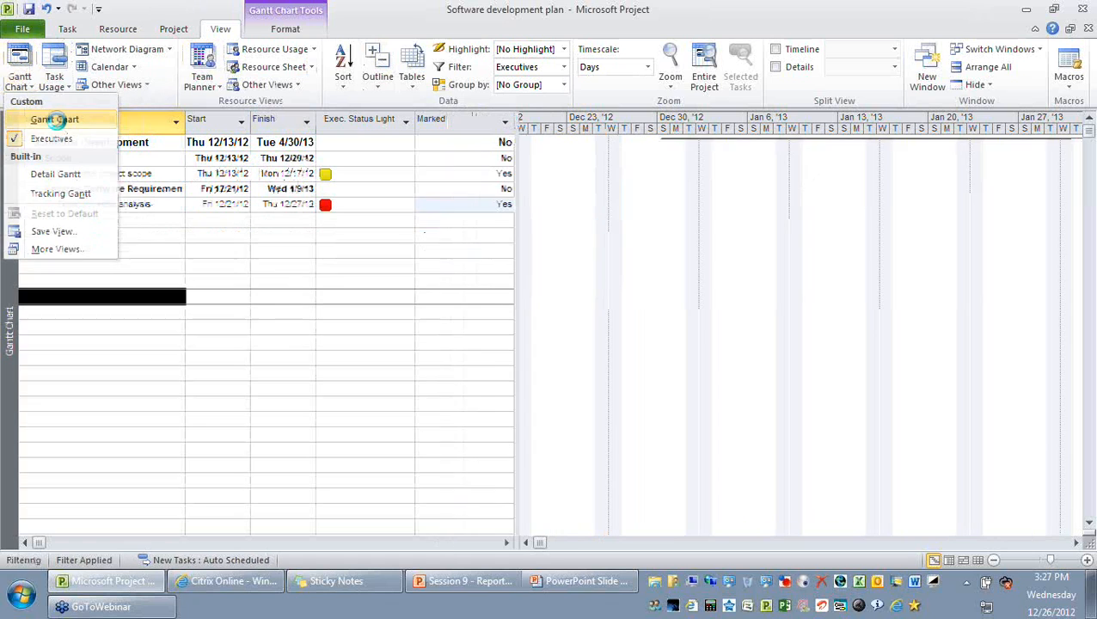
key("F3")
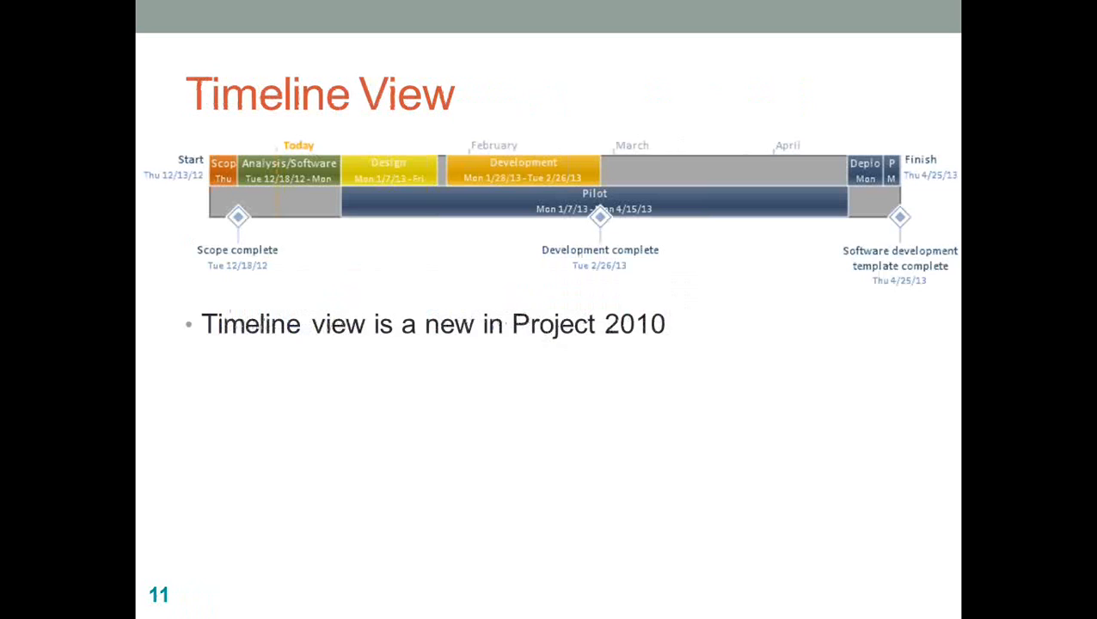
Switch back to Microsoft Project and display the Timeline above the Gantt chart, extending its visible date range to the project finish.
key("alt")
key("alt+Tab")
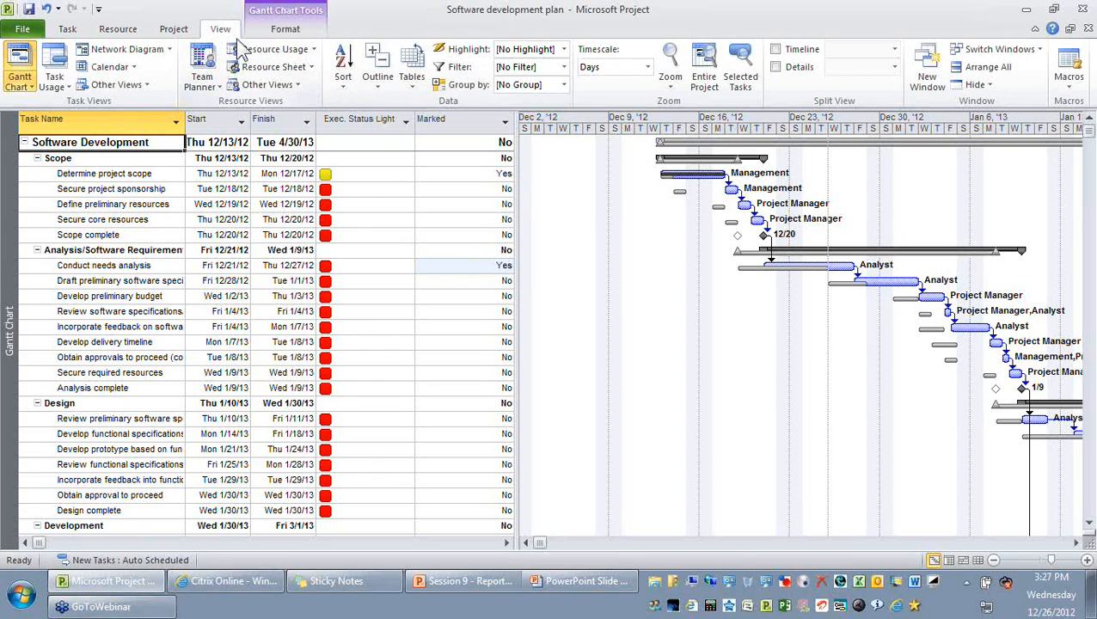
left_click(789, 52)
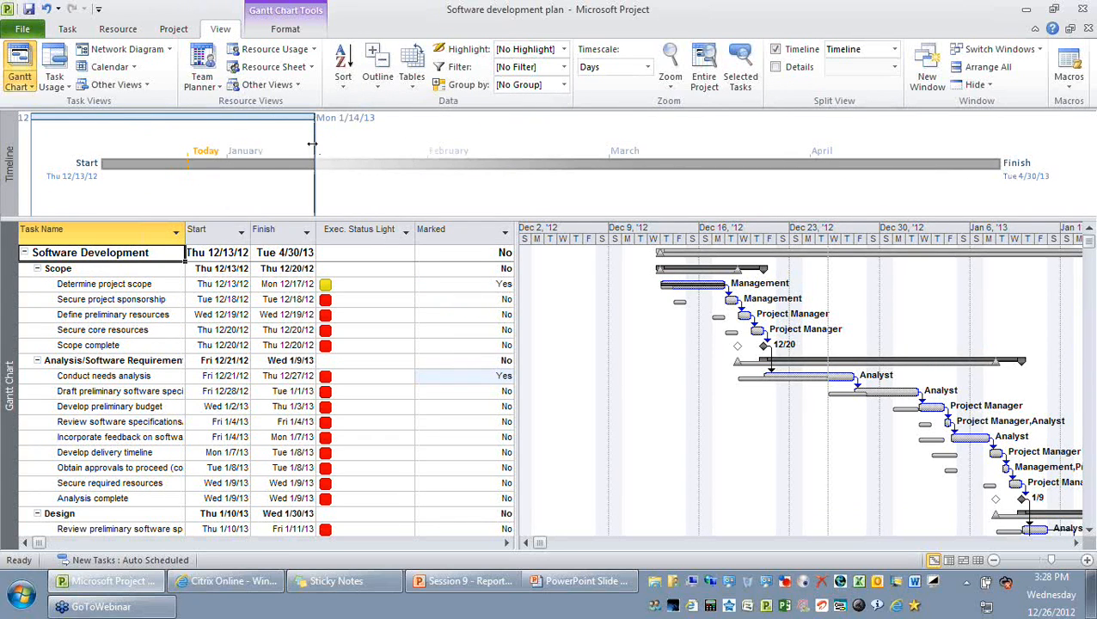
left_click_drag(313, 144, 1015, 251)
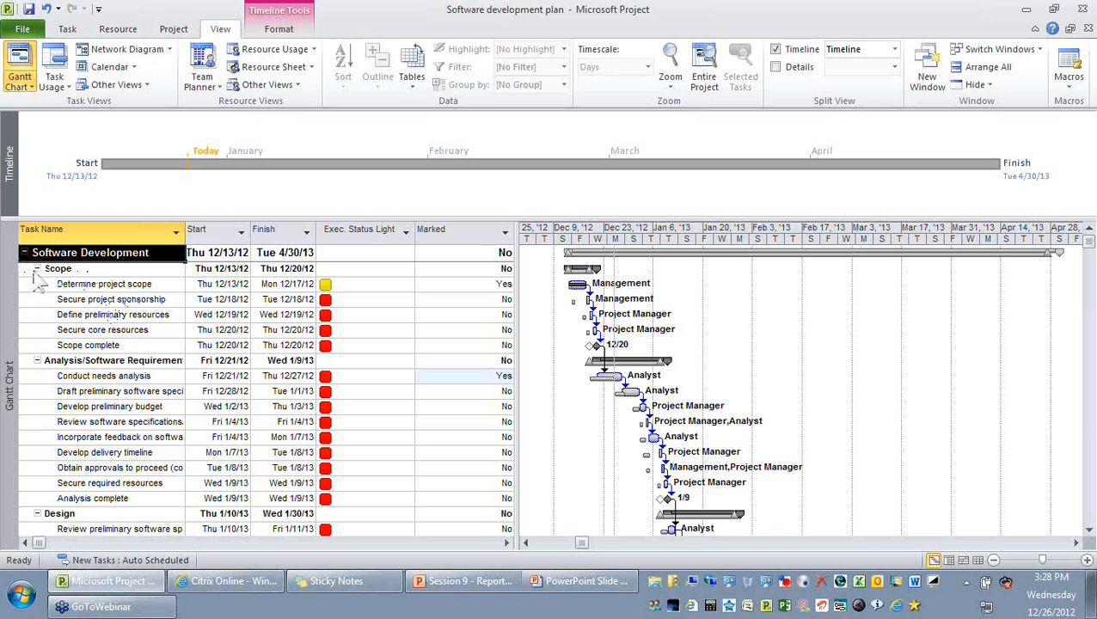
Apply the Entry table to the Gantt chart's task list.
left_click(110, 270)
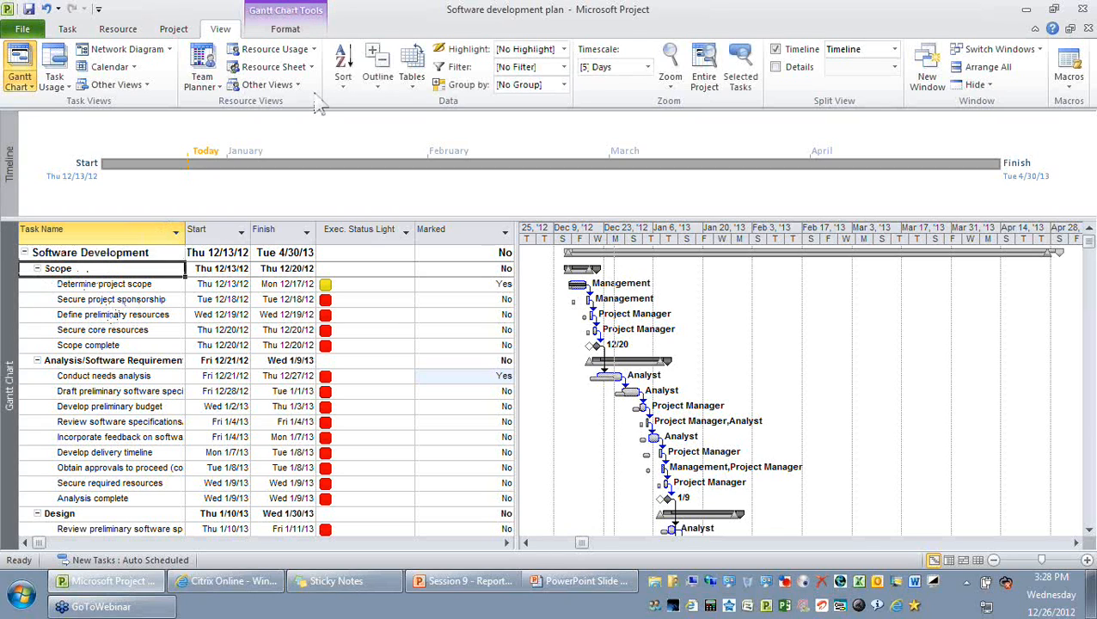
left_click(410, 90)
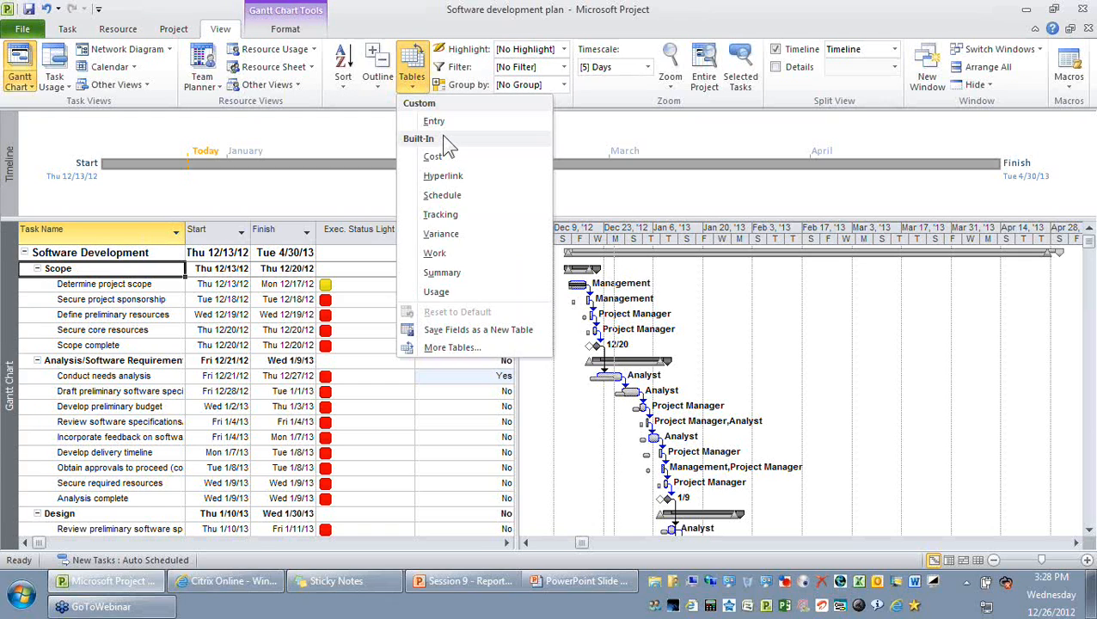
left_click(435, 121)
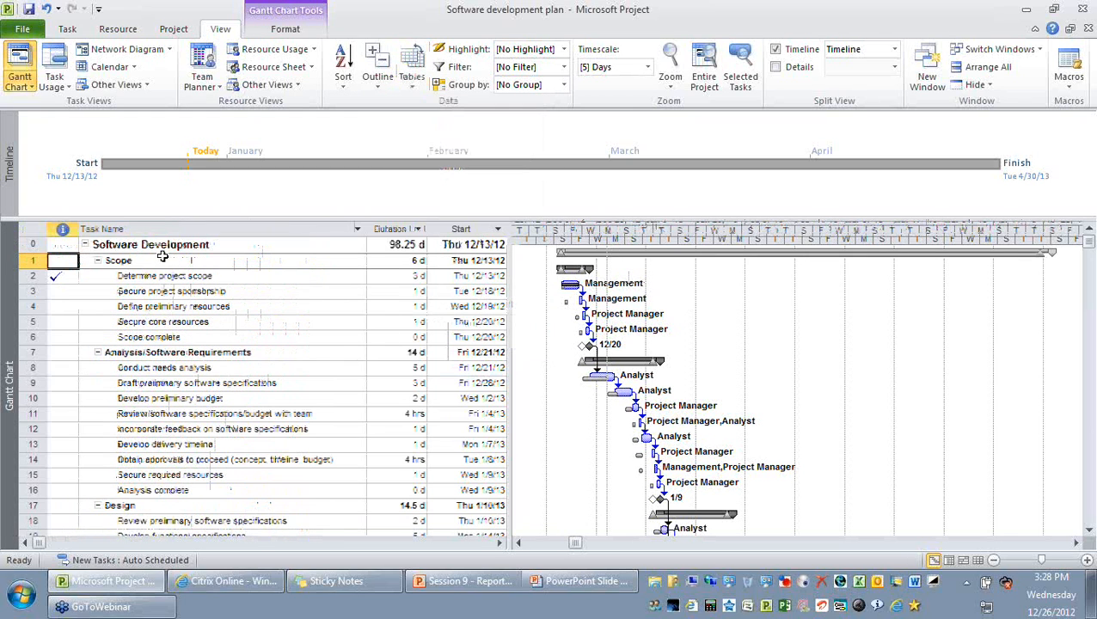
Hide the subtasks of Scope and Analysis/Software Requirements, and collapse the whole task list to Outline Level 1.
left_click(33, 260)
left_click(34, 352, "ctrl")
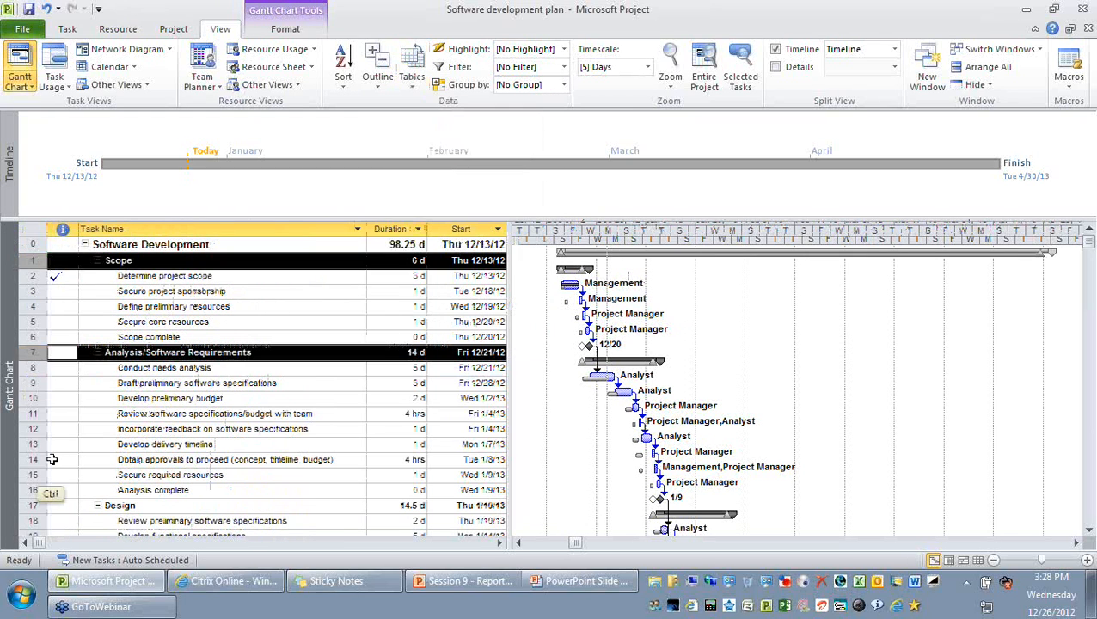
left_click(370, 93)
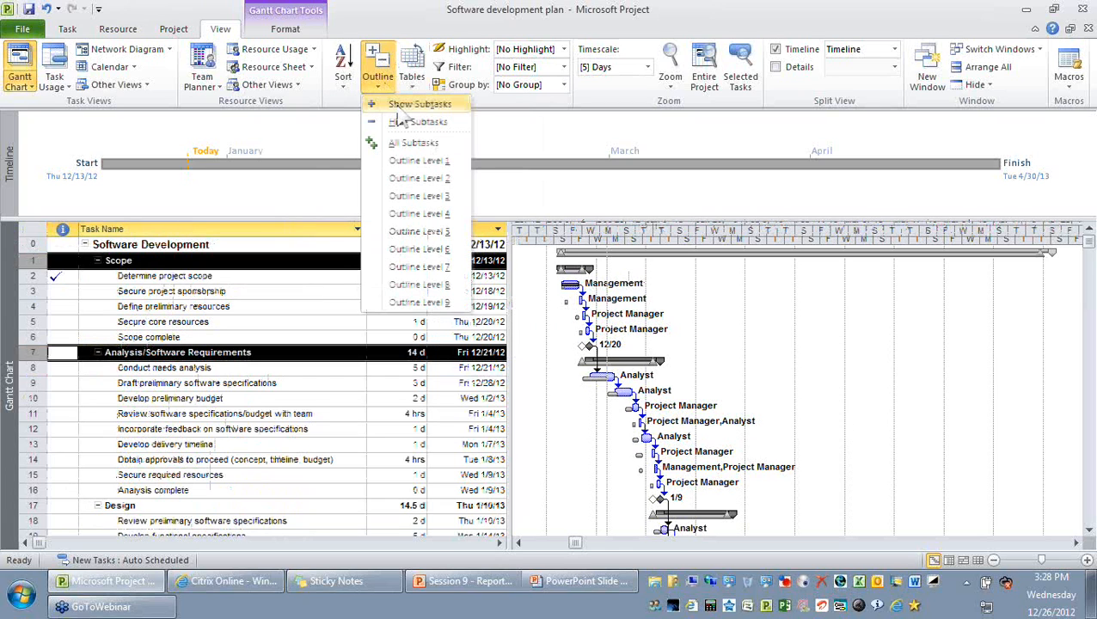
left_click(408, 121)
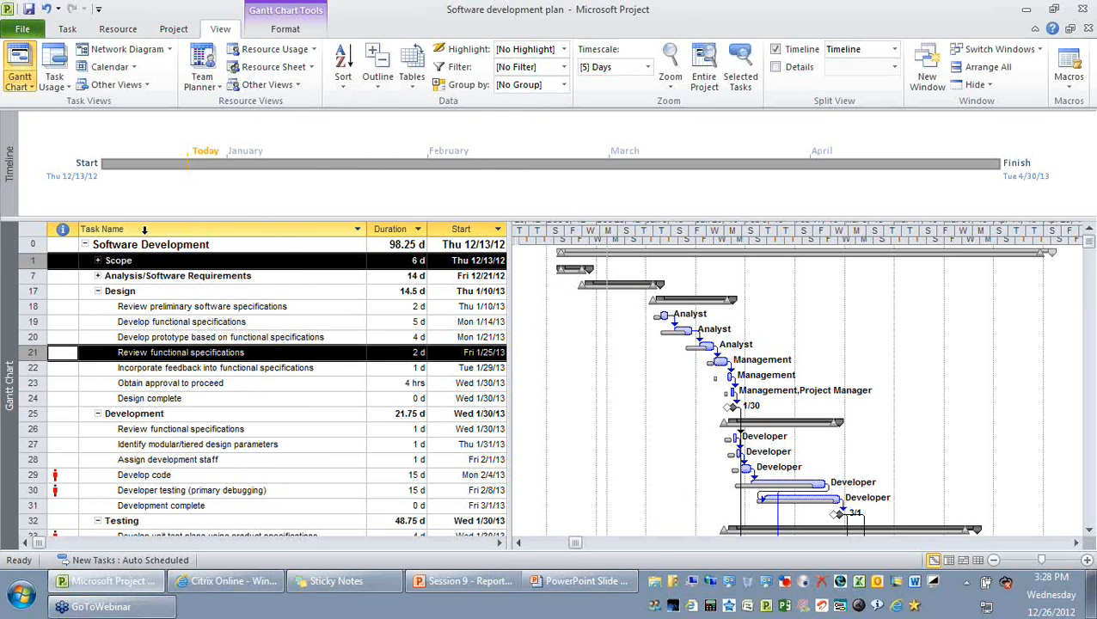
left_click(375, 78)
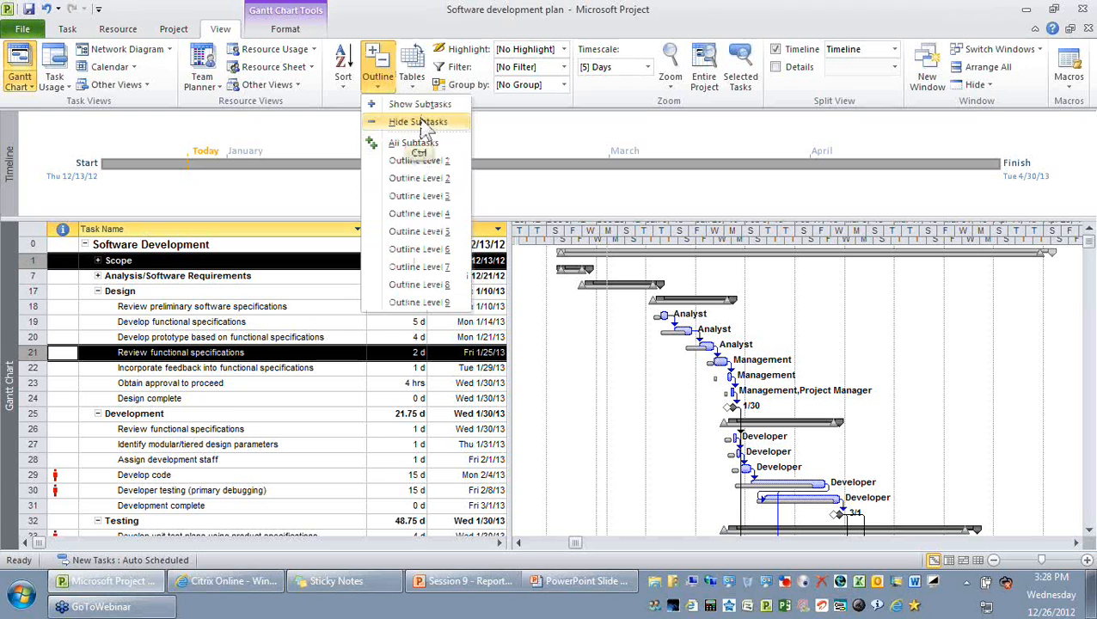
left_click(419, 161)
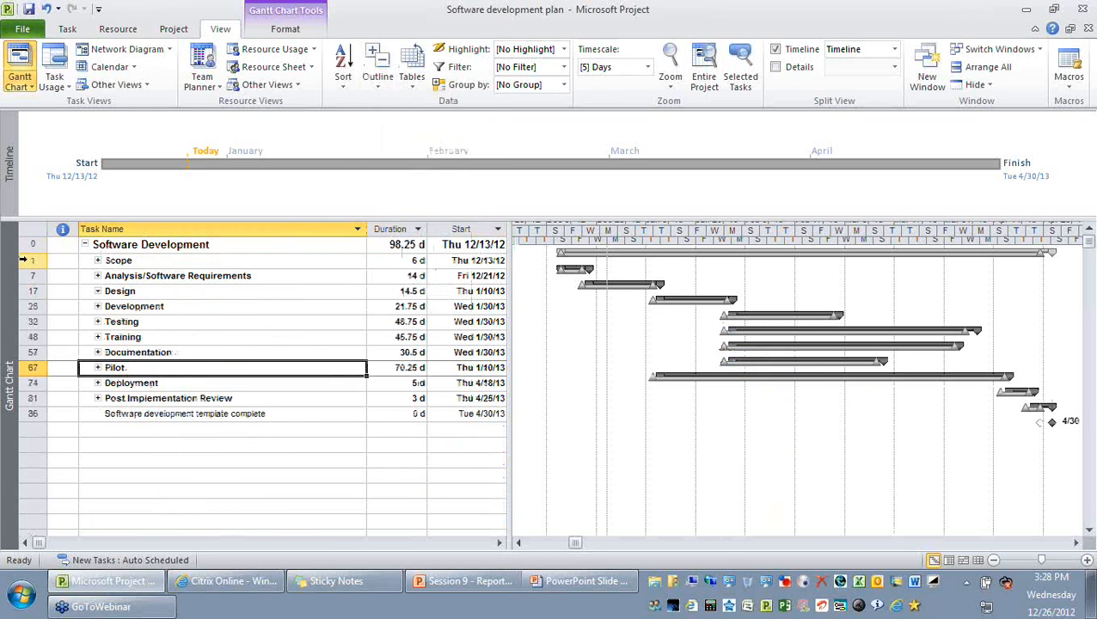
left_click_drag(24, 260, 52, 352)
left_click(133, 383)
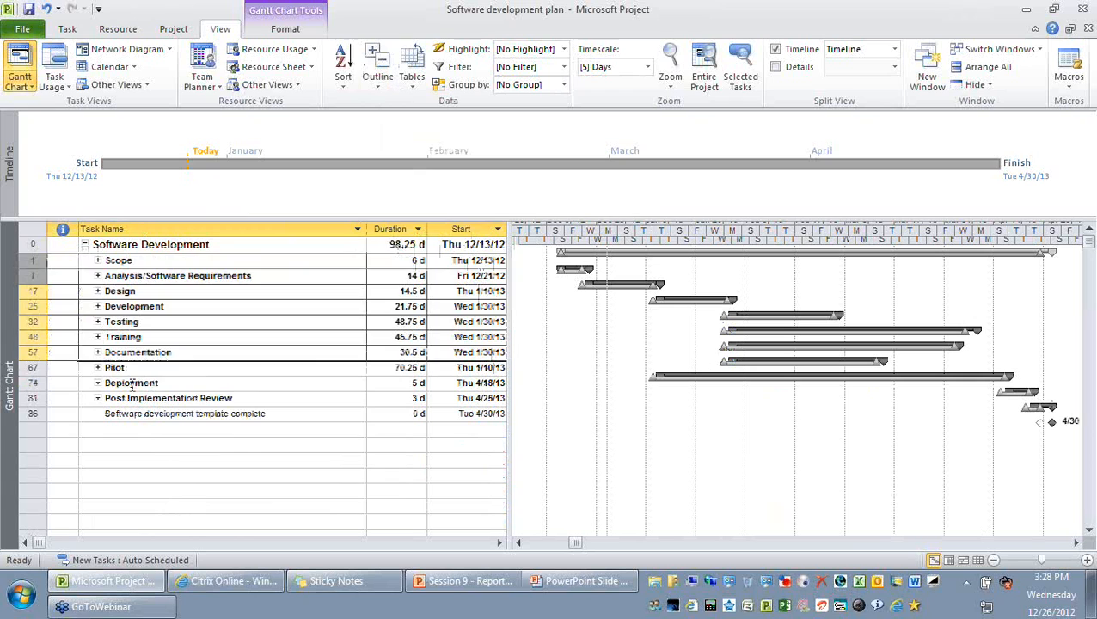
left_click(35, 261, "ctrl")
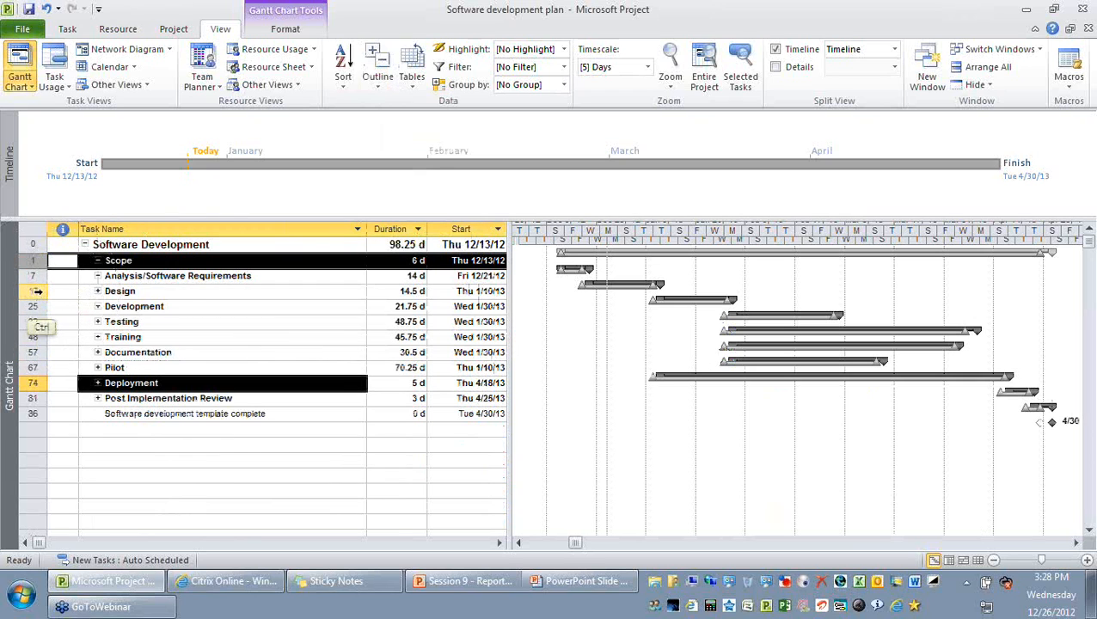
left_click(112, 290)
Add the Scope, Design, Training and Deployment summary tasks to the Timeline together, and clear the row selection.
left_click(36, 260)
left_click(33, 292, "ctrl")
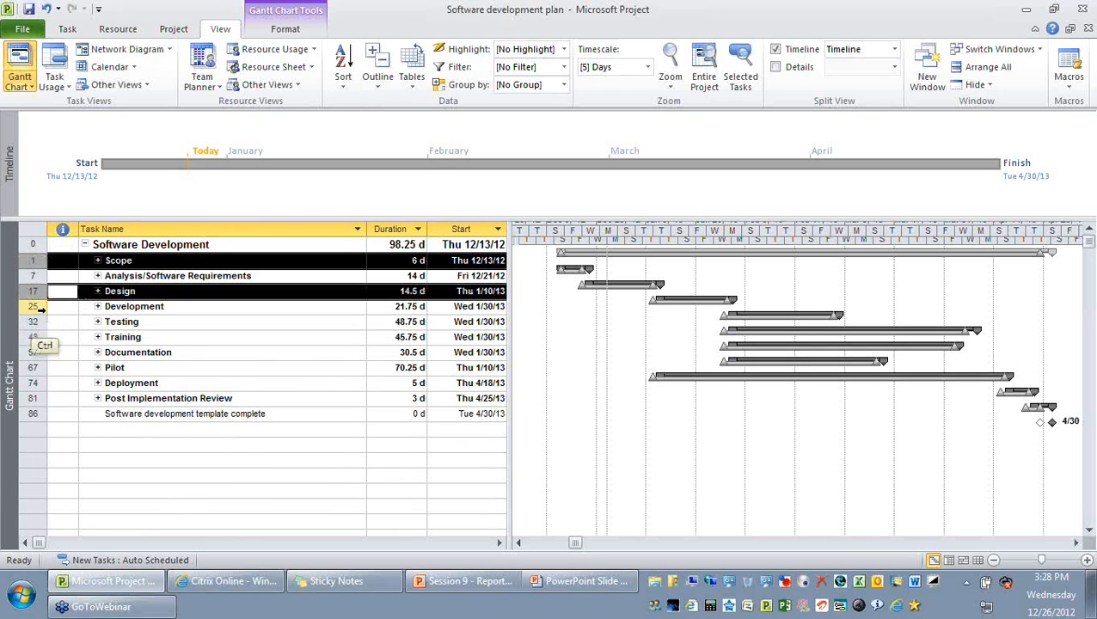
left_click(33, 337, "ctrl")
left_click(34, 382, "ctrl")
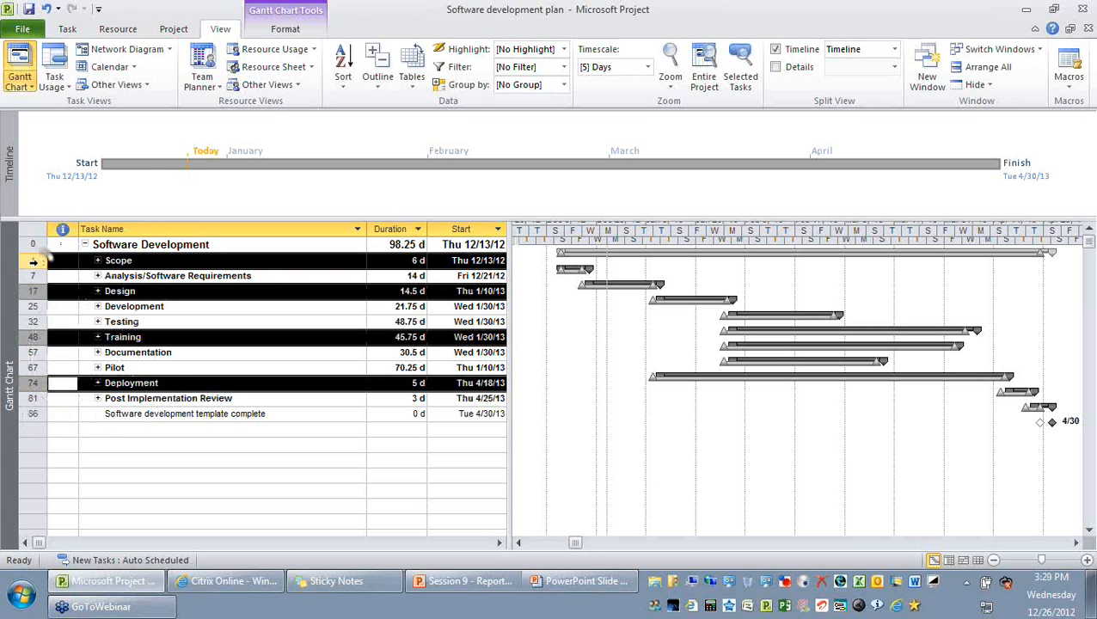
right_click(43, 257)
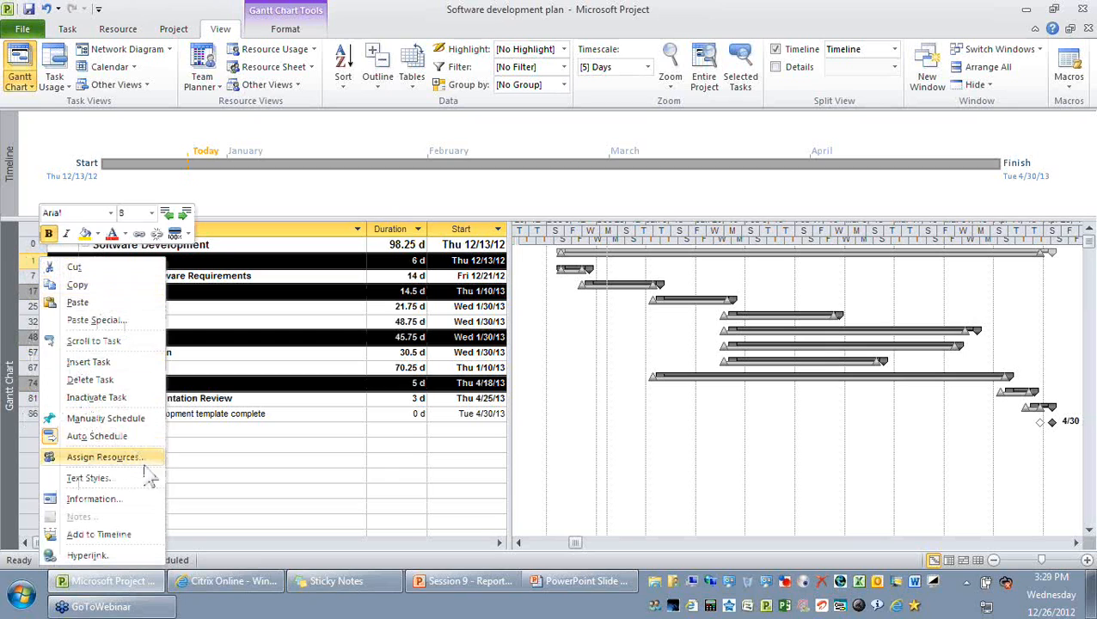
left_click(121, 533)
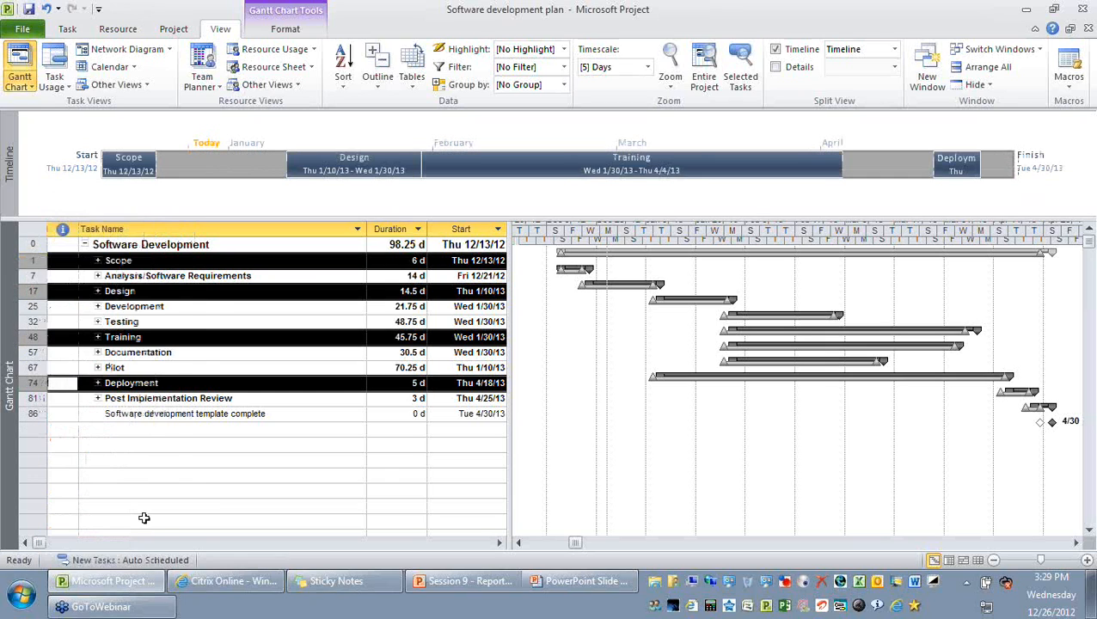
left_click(231, 487)
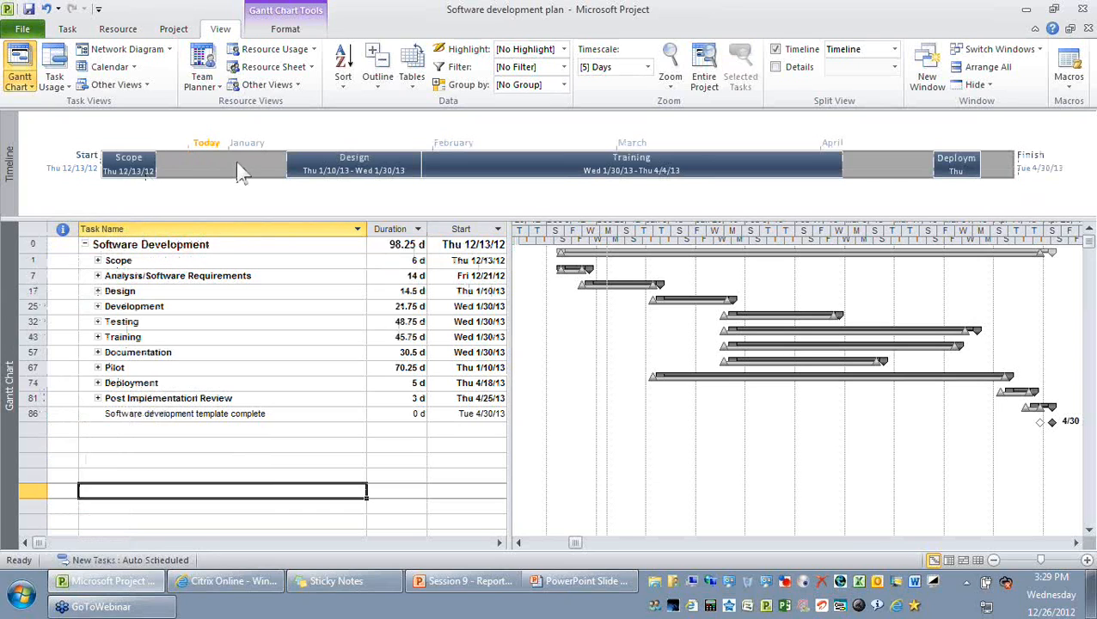
Fill the Timeline's Scope bar with orange, and give the Design bar a green fill with red text.
left_click(144, 171)
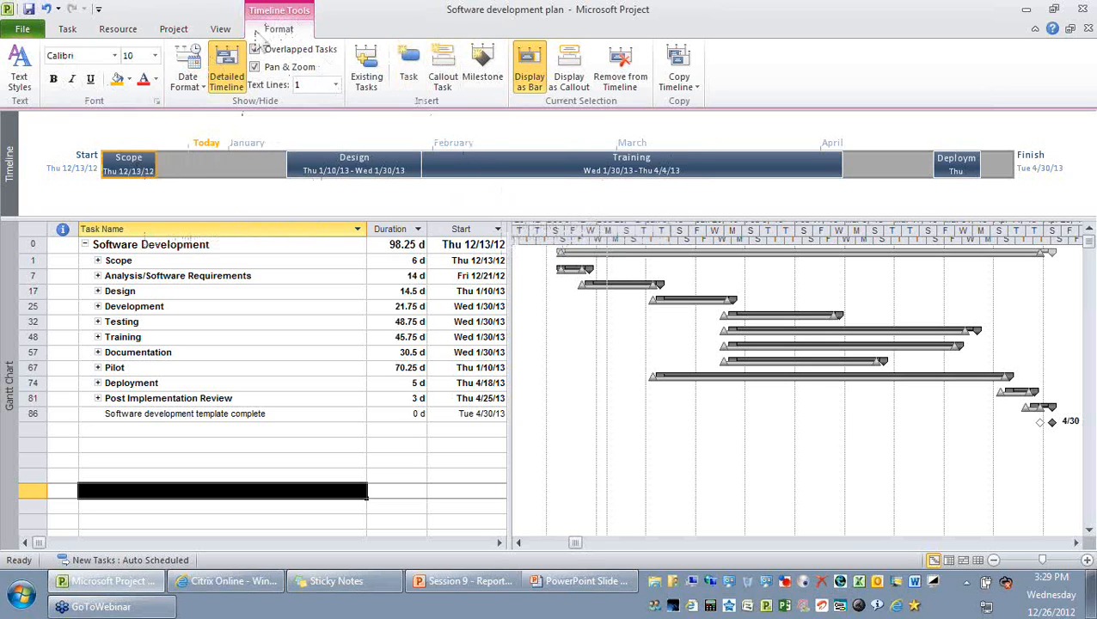
left_click(118, 79)
left_click(356, 169)
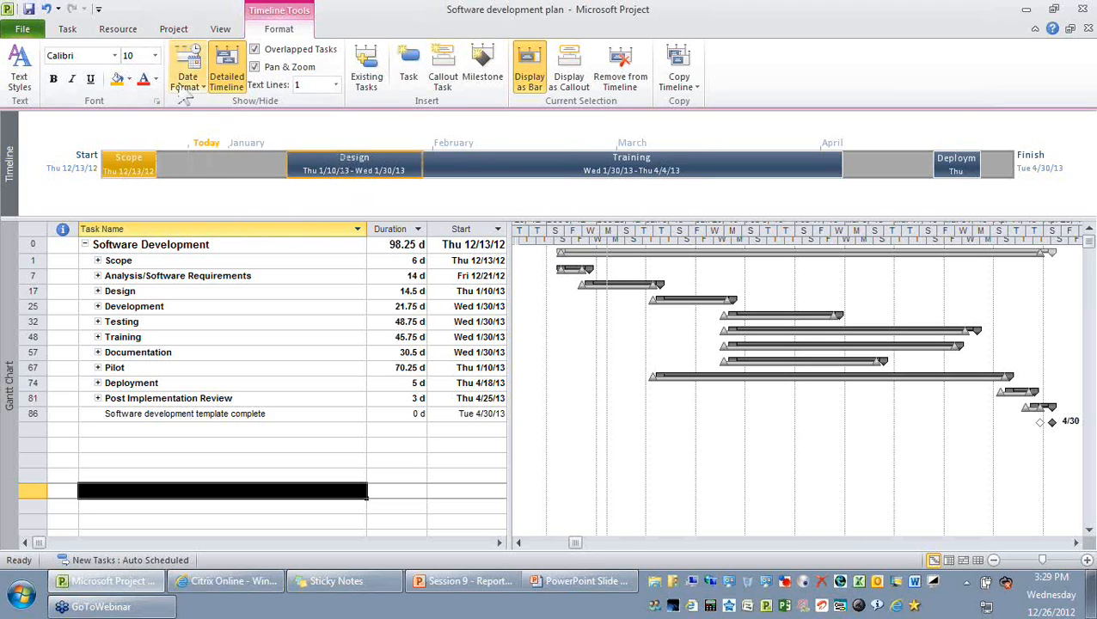
left_click(130, 79)
left_click(185, 197)
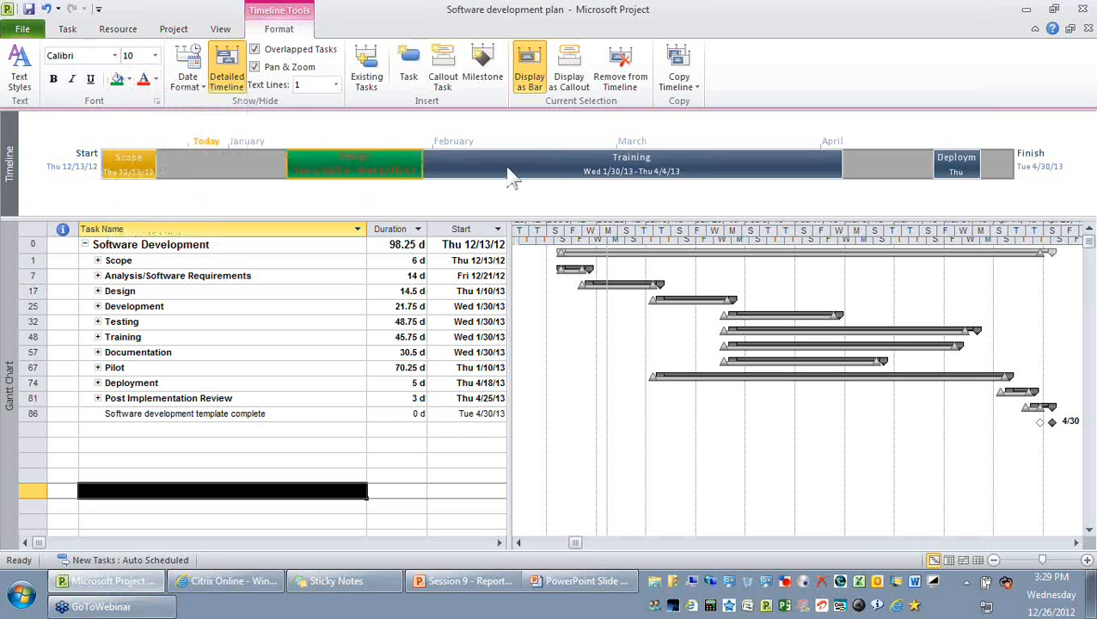
Fill the Timeline's Training bar with orange and apply red text to the Deployment bar.
left_click(129, 79)
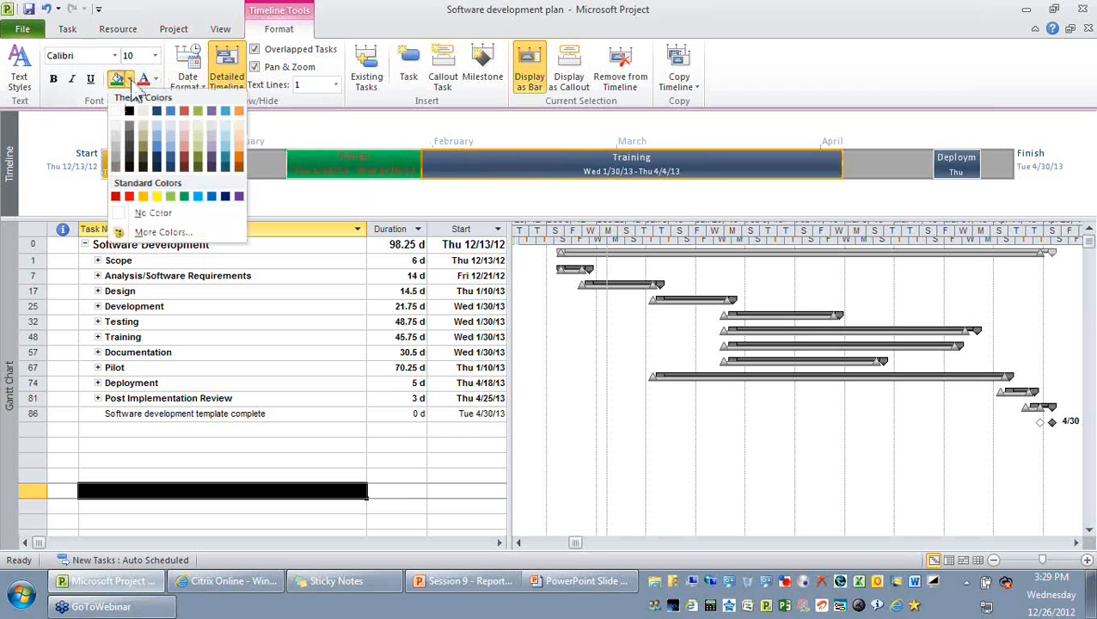
left_click(143, 196)
left_click(961, 176)
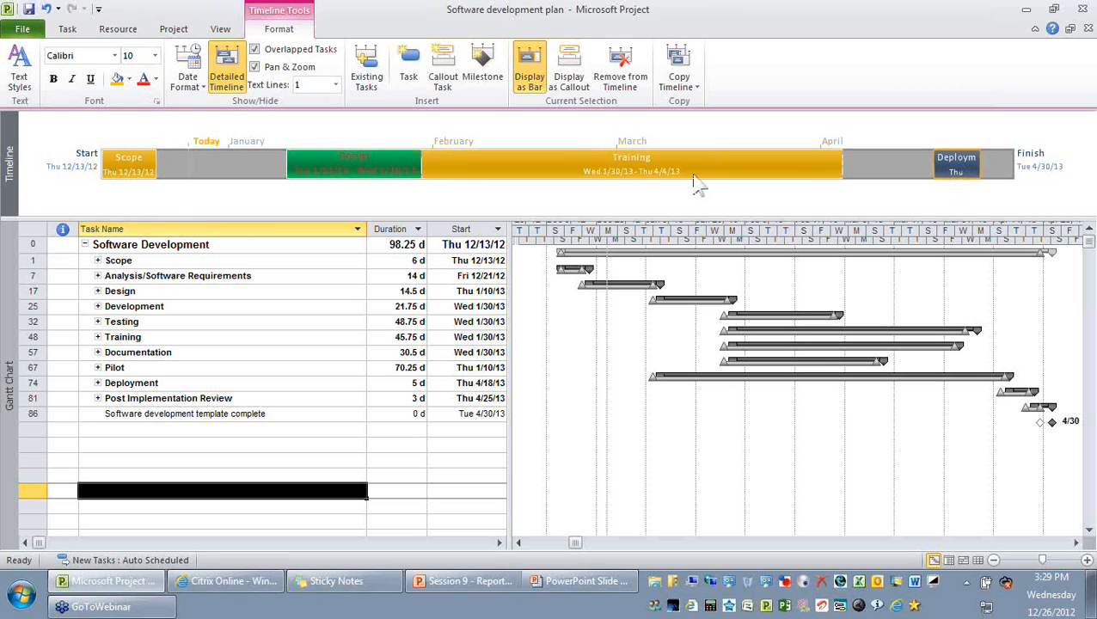
left_click(142, 81)
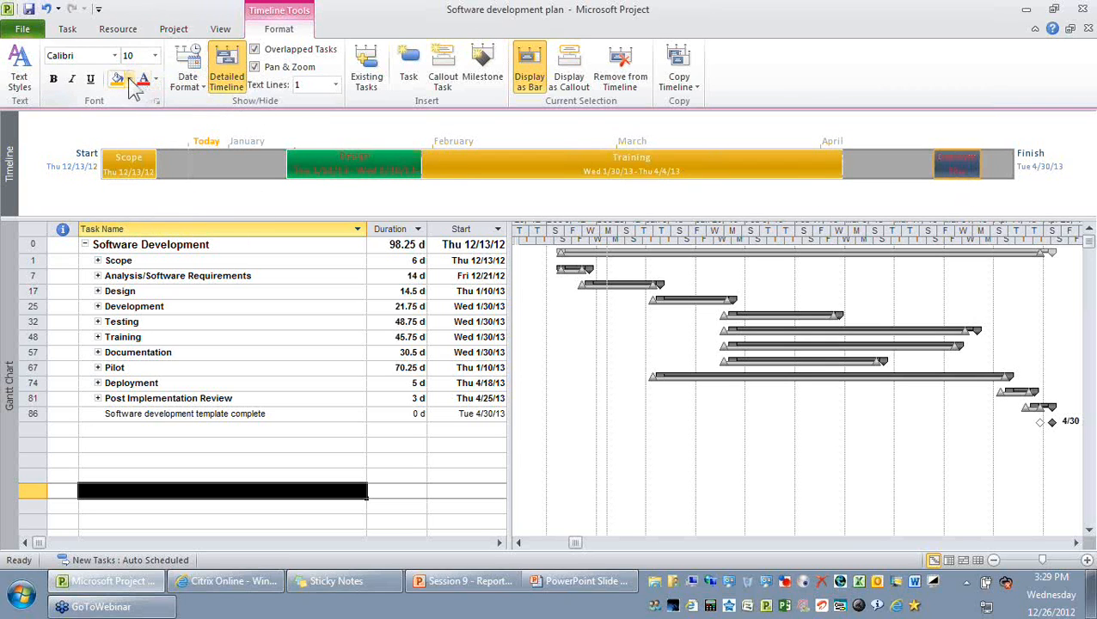
left_click(230, 454)
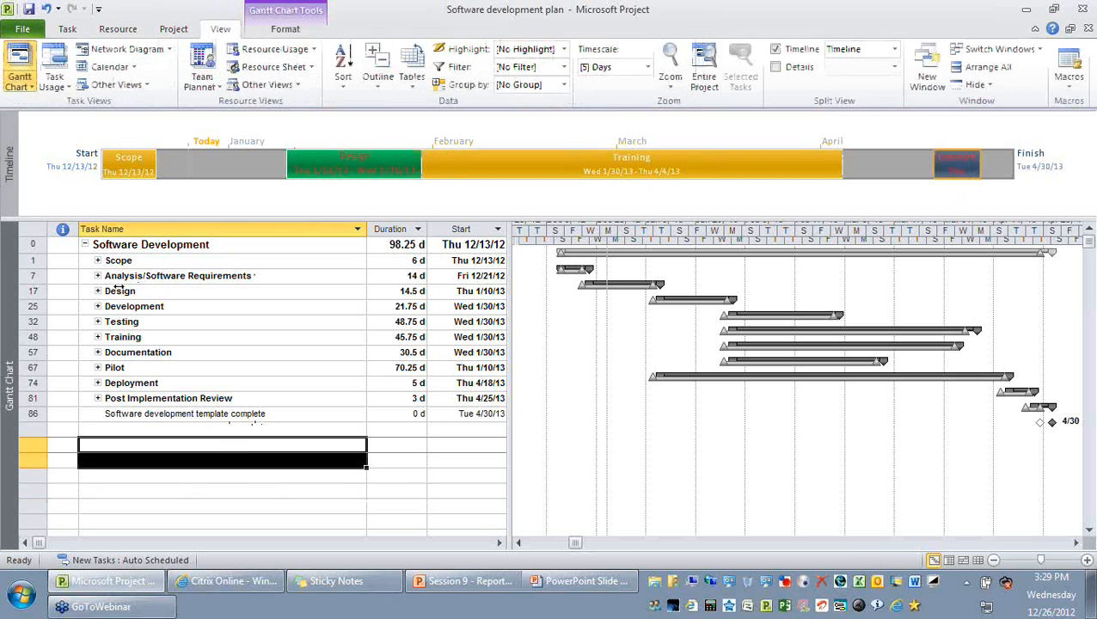
Expand the Scope summary task and add its Scope complete milestone to the Timeline.
left_click(97, 261)
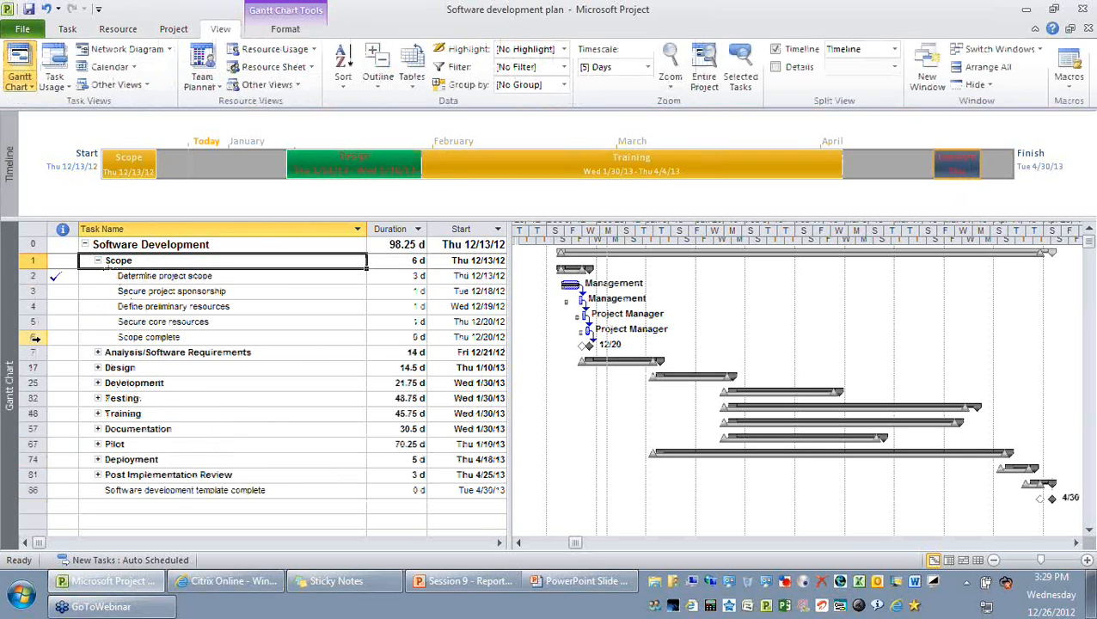
right_click(39, 338)
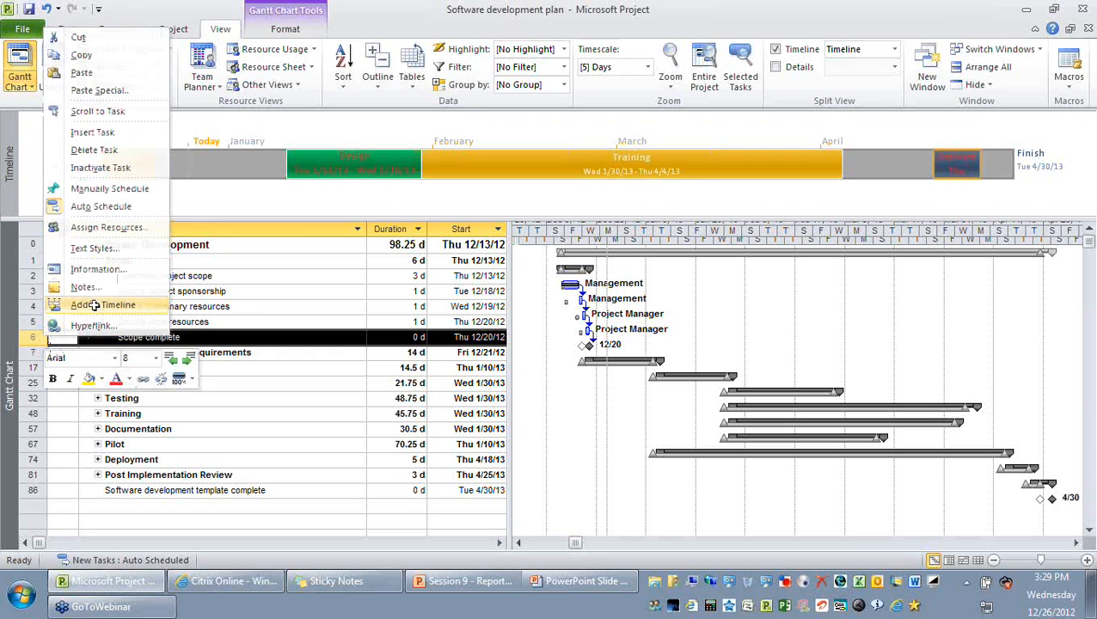
left_click(97, 304)
left_click(153, 168)
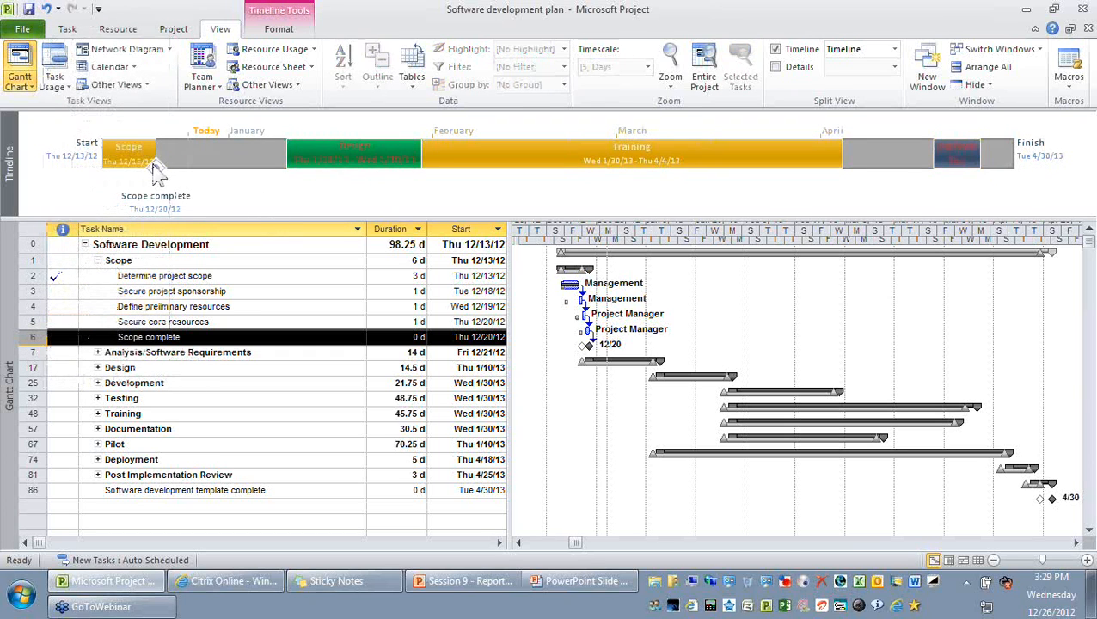
left_click(153, 166)
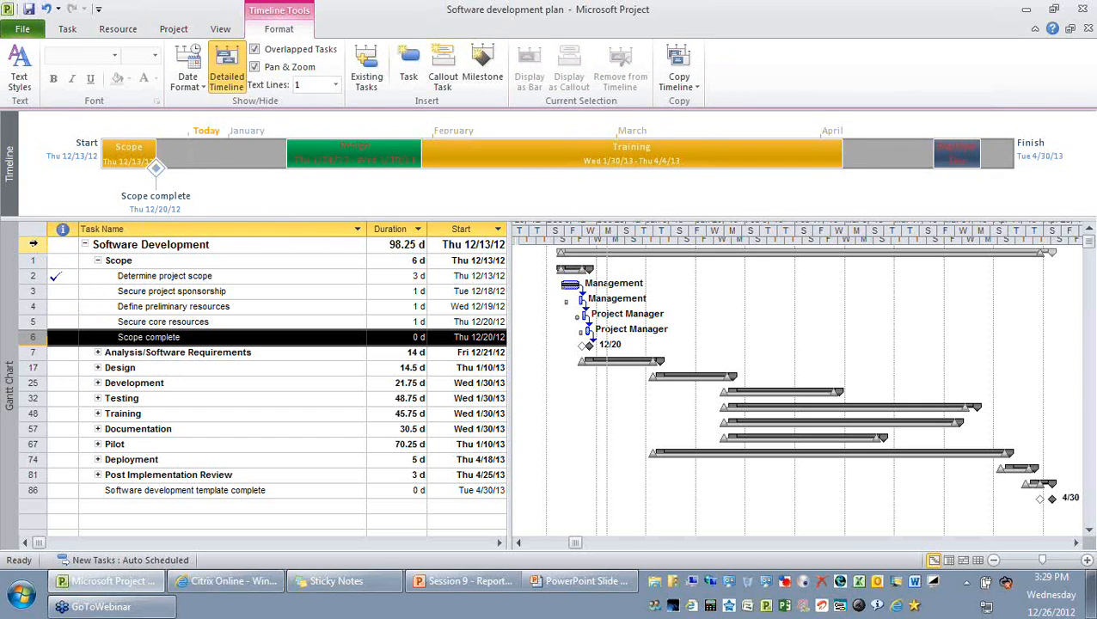
Add the Software Development project summary task to the Timeline and display it as a callout.
left_click(34, 244)
right_click(35, 245)
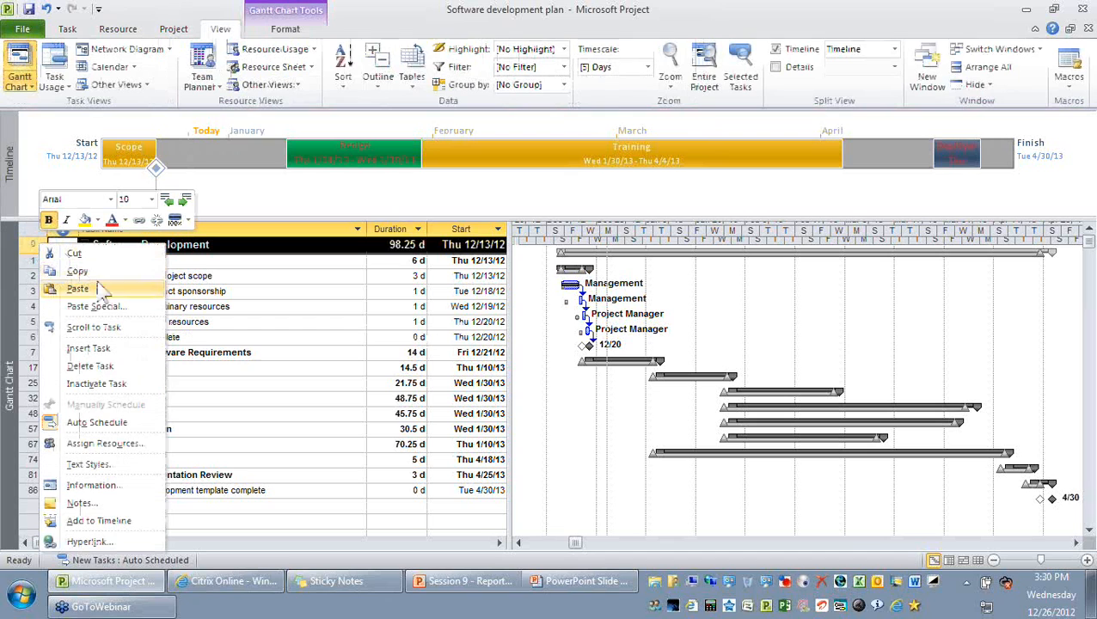
left_click(116, 519)
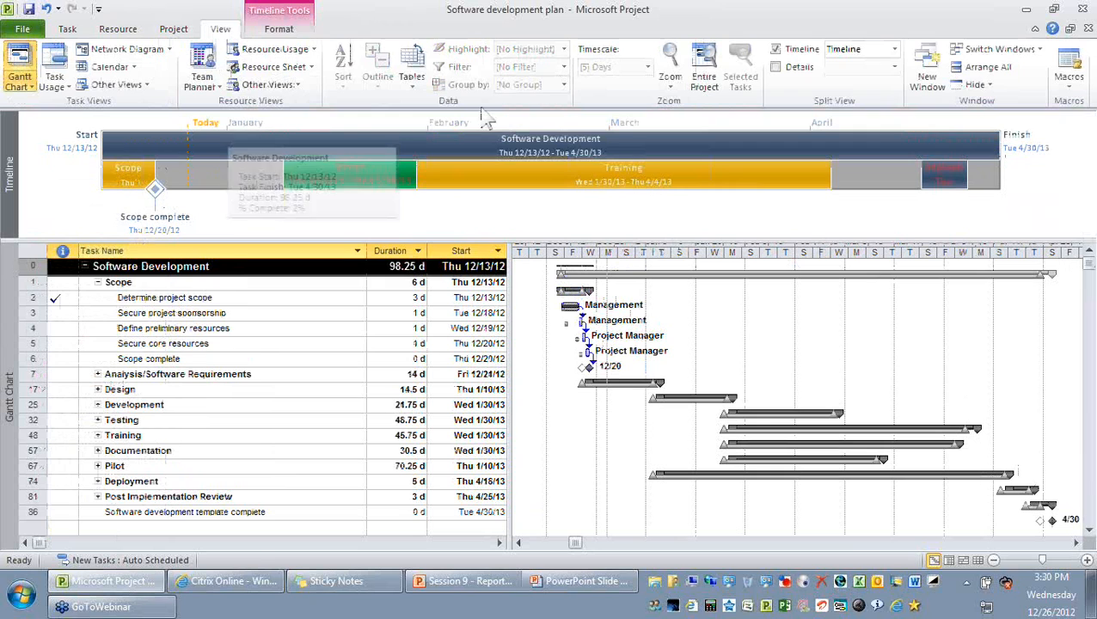
left_click(404, 140)
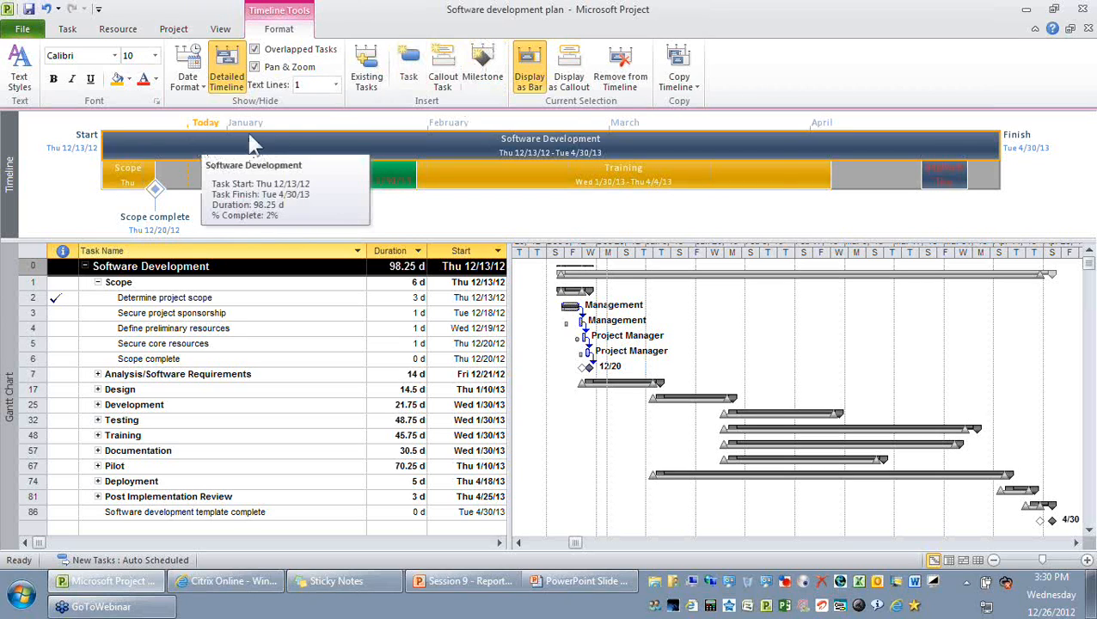
left_click(582, 85)
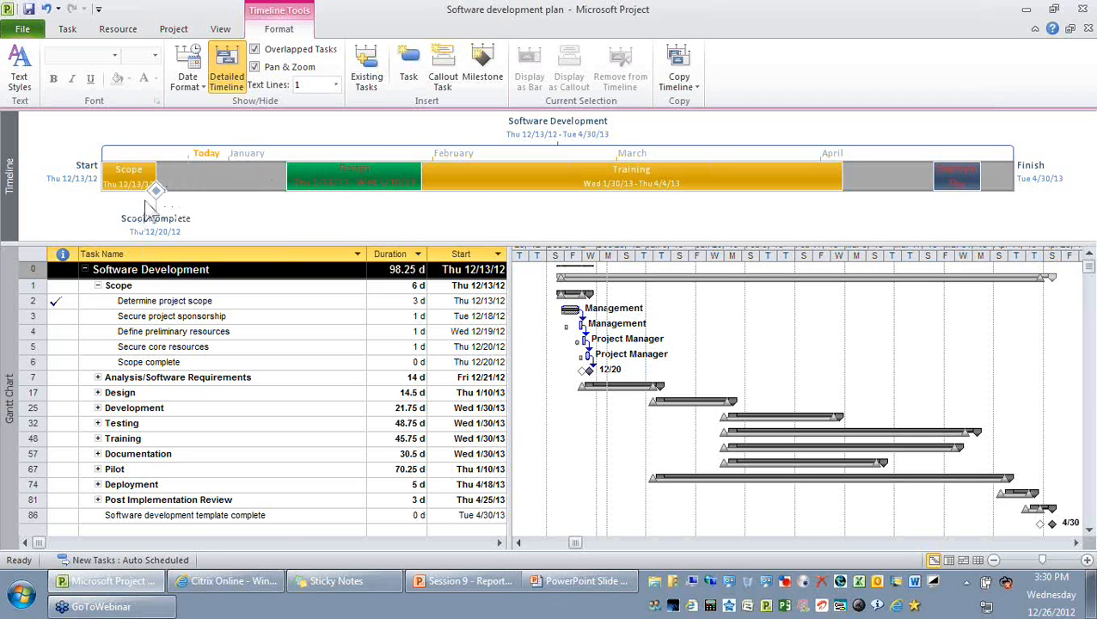
Copy the Timeline in the For Presentation format and paste it into a new Microsoft Word document.
left_click(686, 84)
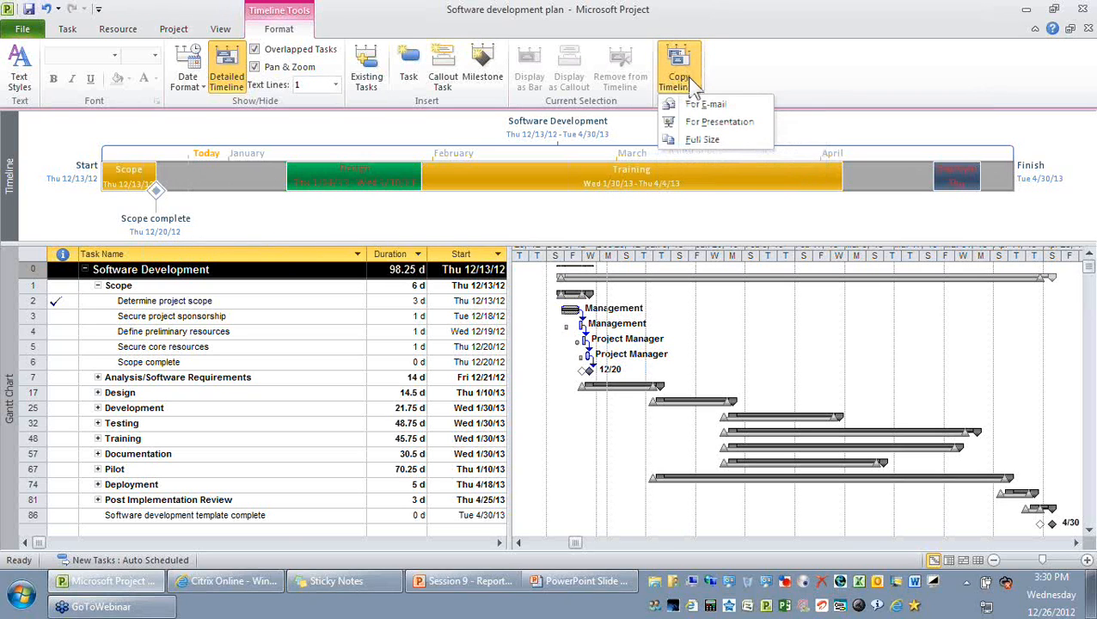
left_click(717, 122)
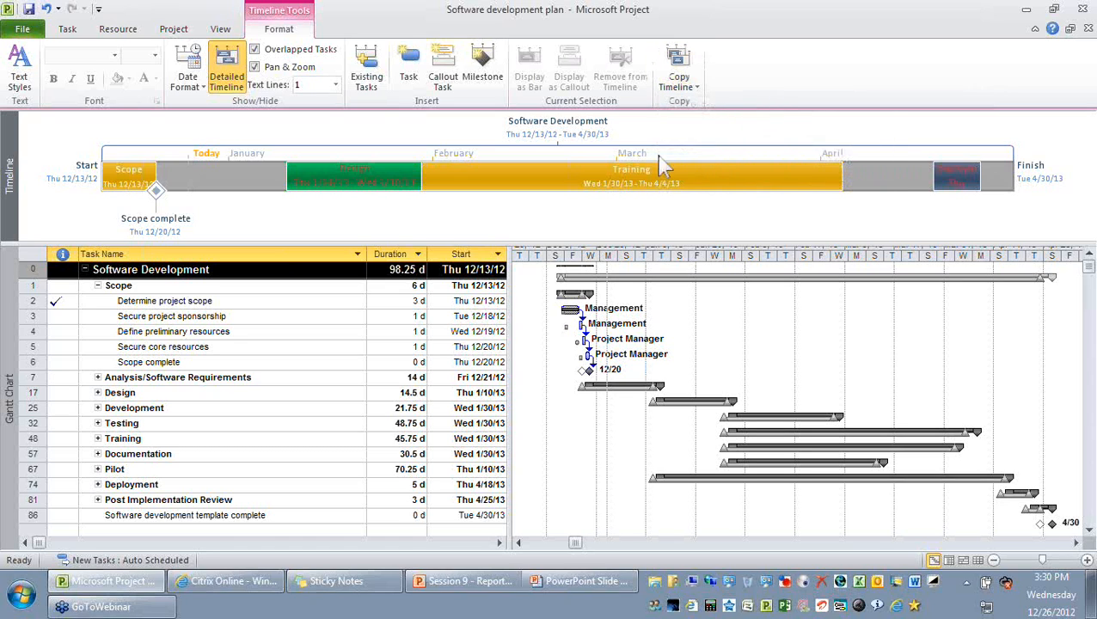
left_click(22, 593)
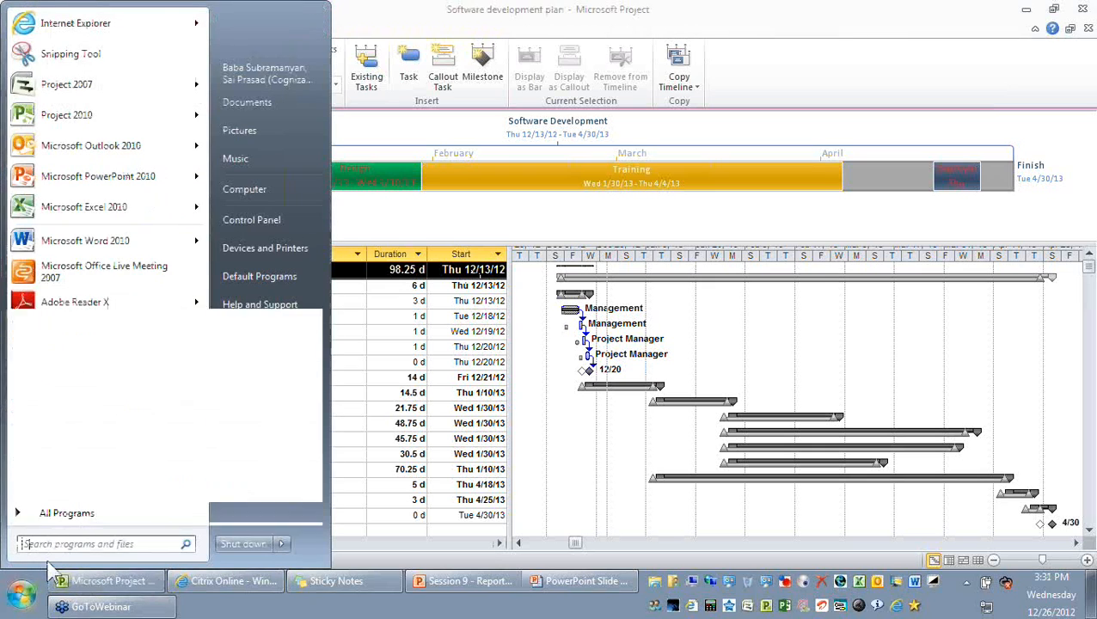
type("winwo")
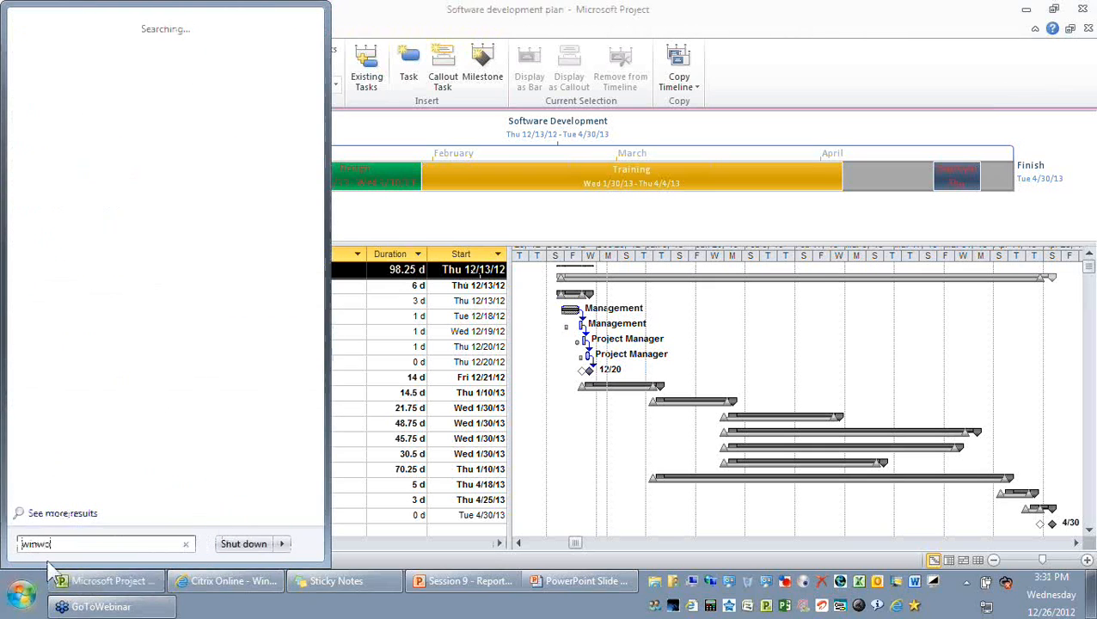
type("rd")
key("Return")
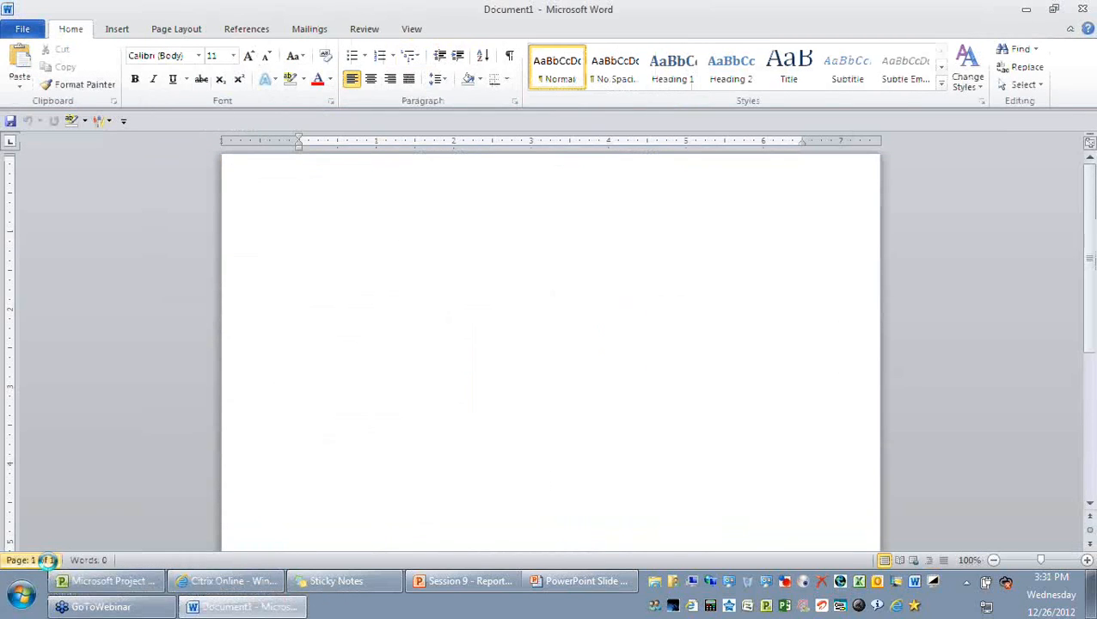
key("ctrl+v")
left_click(43, 560)
key("Escape")
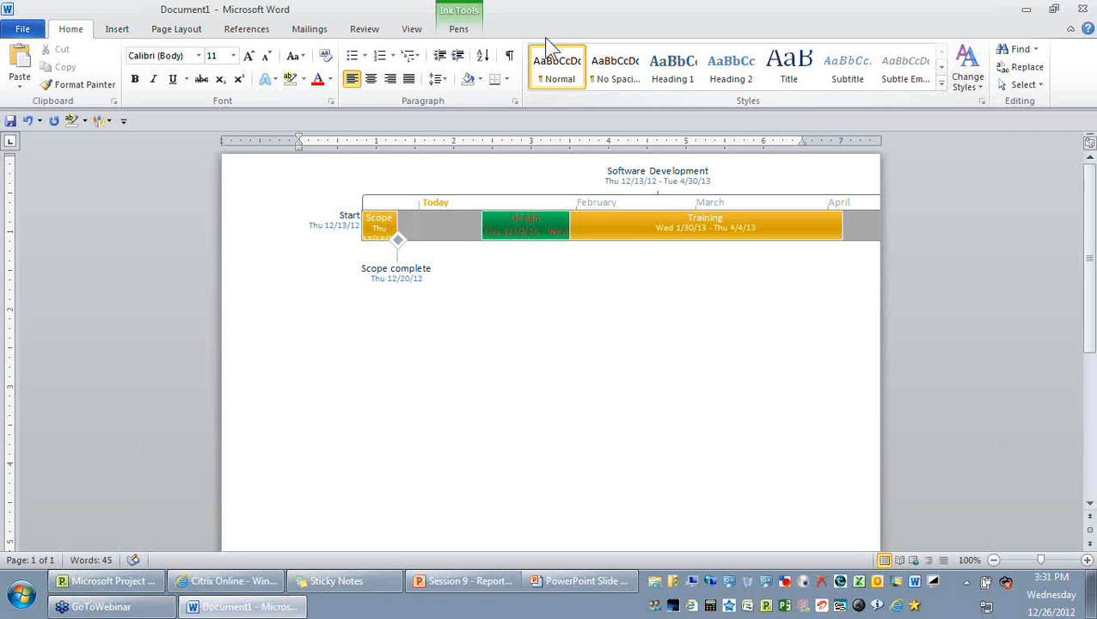
Close the Word document containing the pasted Timeline without saving it.
left_click(414, 29)
left_click(1082, 9)
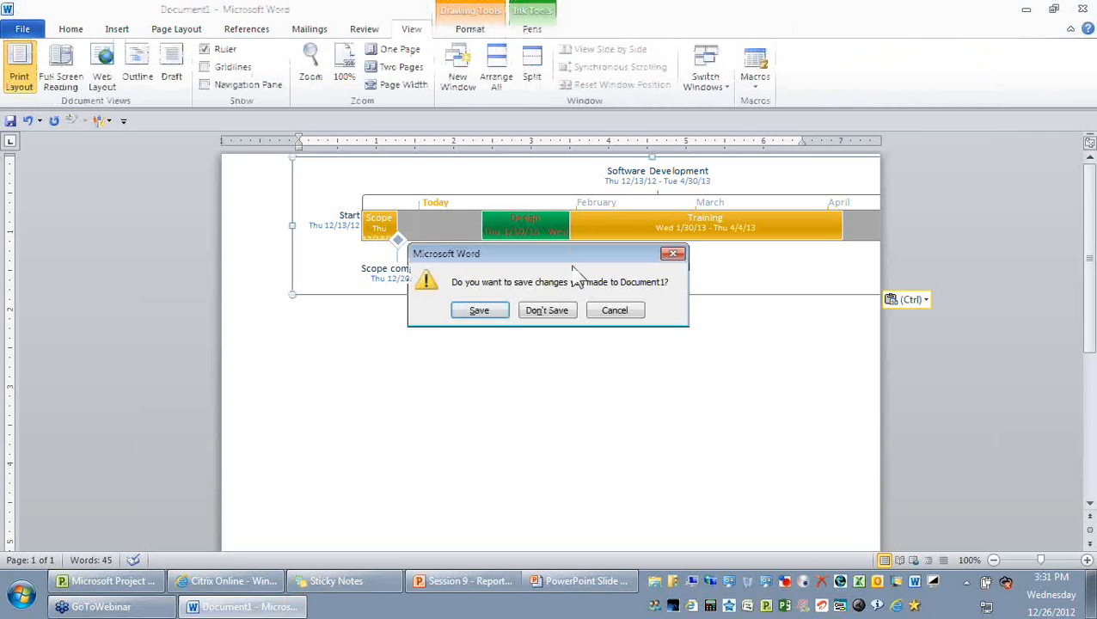
left_click(563, 312)
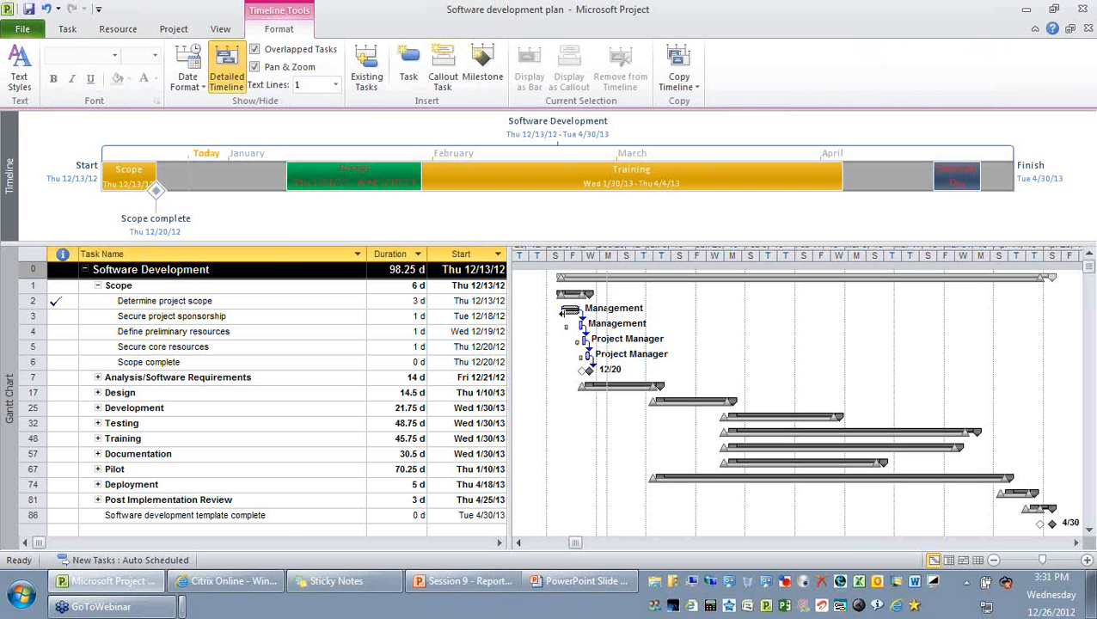
Hide the Timeline so that only the Gantt chart is displayed.
left_click(221, 28)
left_click(775, 49)
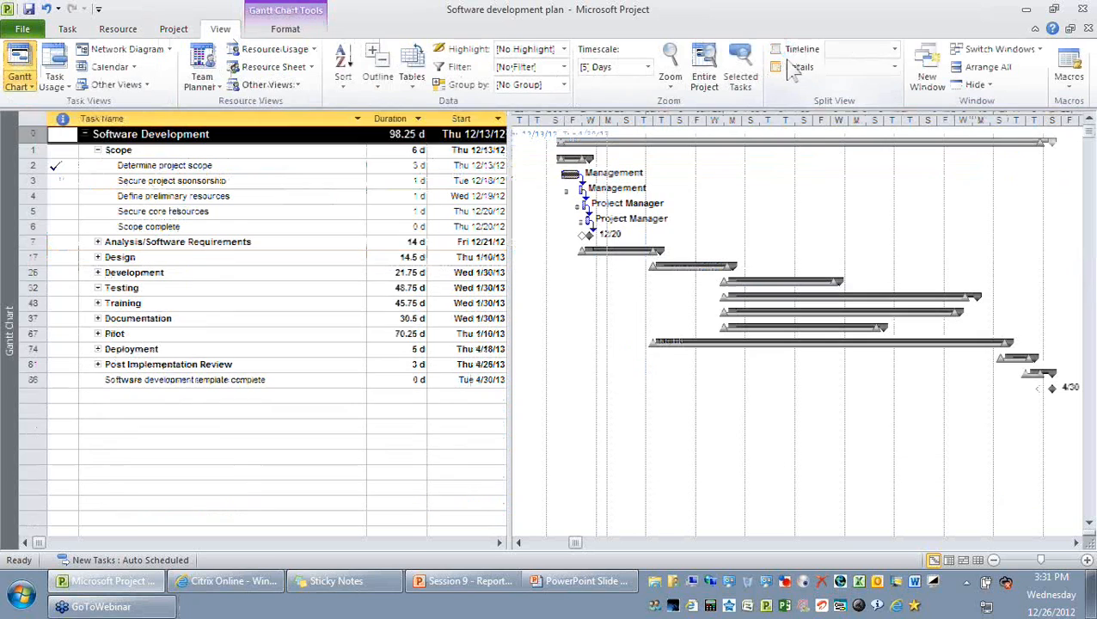
left_click(258, 226)
Switch to the PowerPoint slide show and go back to the Communication Features slide.
key("alt+Tab")
key("Right")
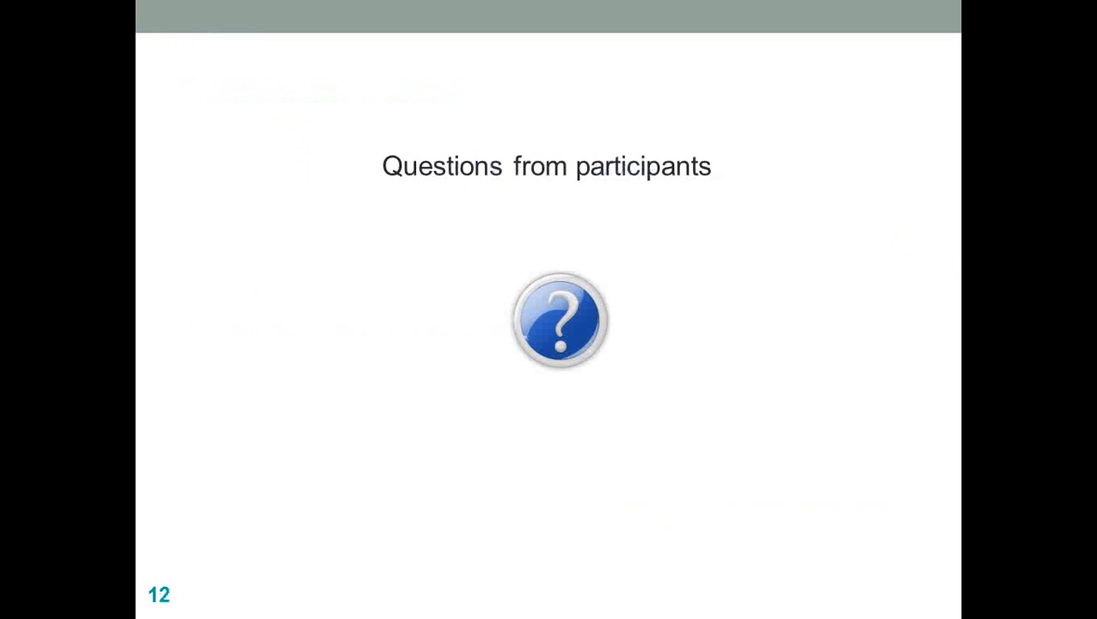
key("Left")
key("Left")
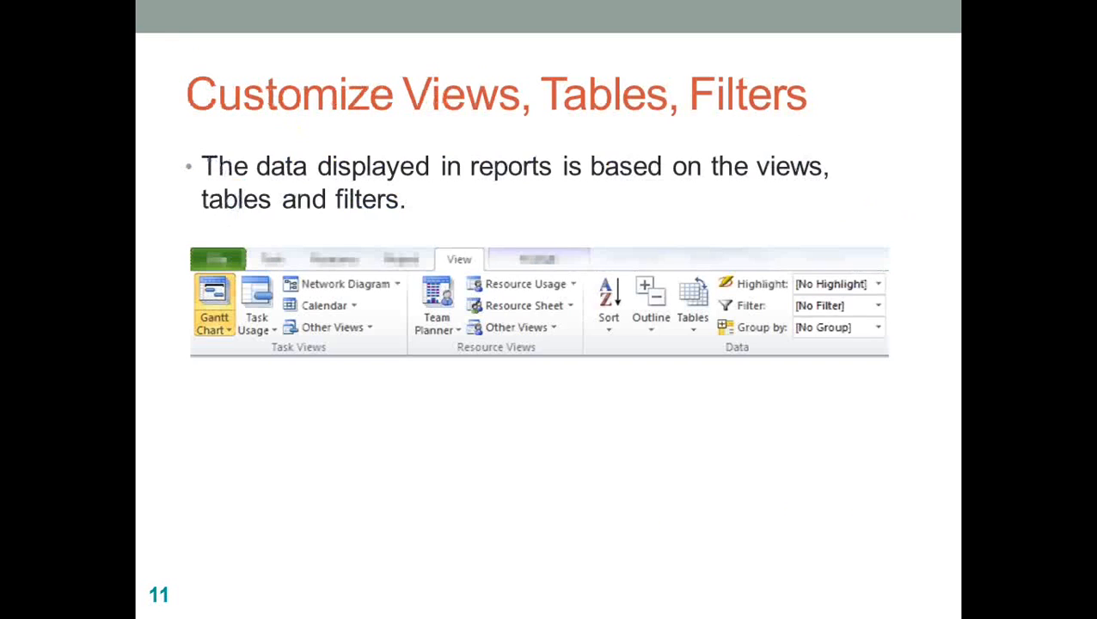
key("Left")
key("Left")
key("Left")
key("Left")
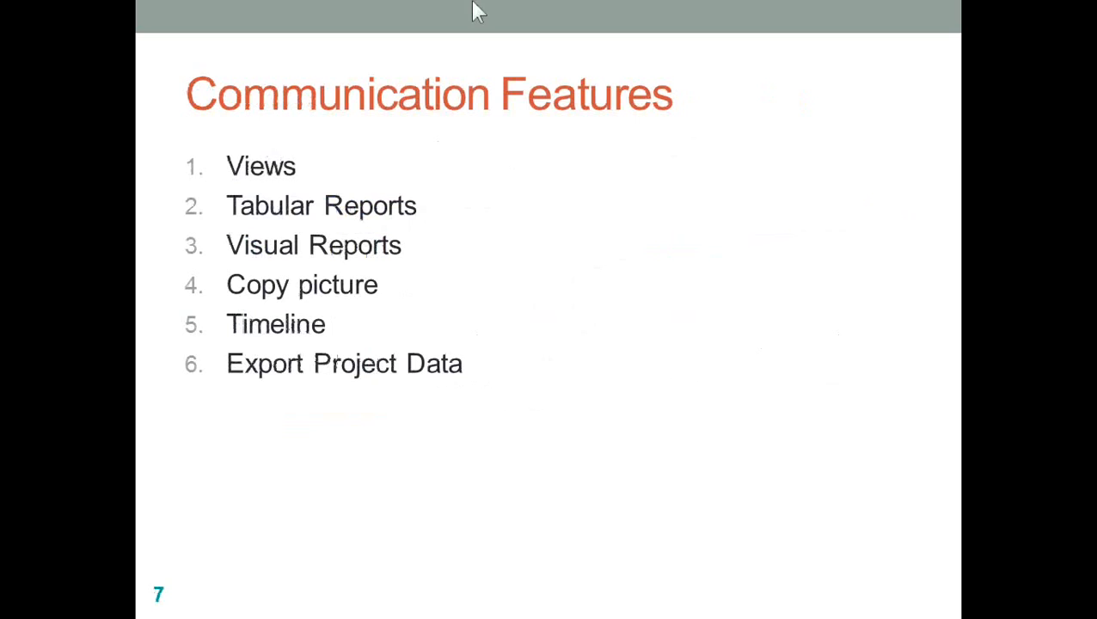